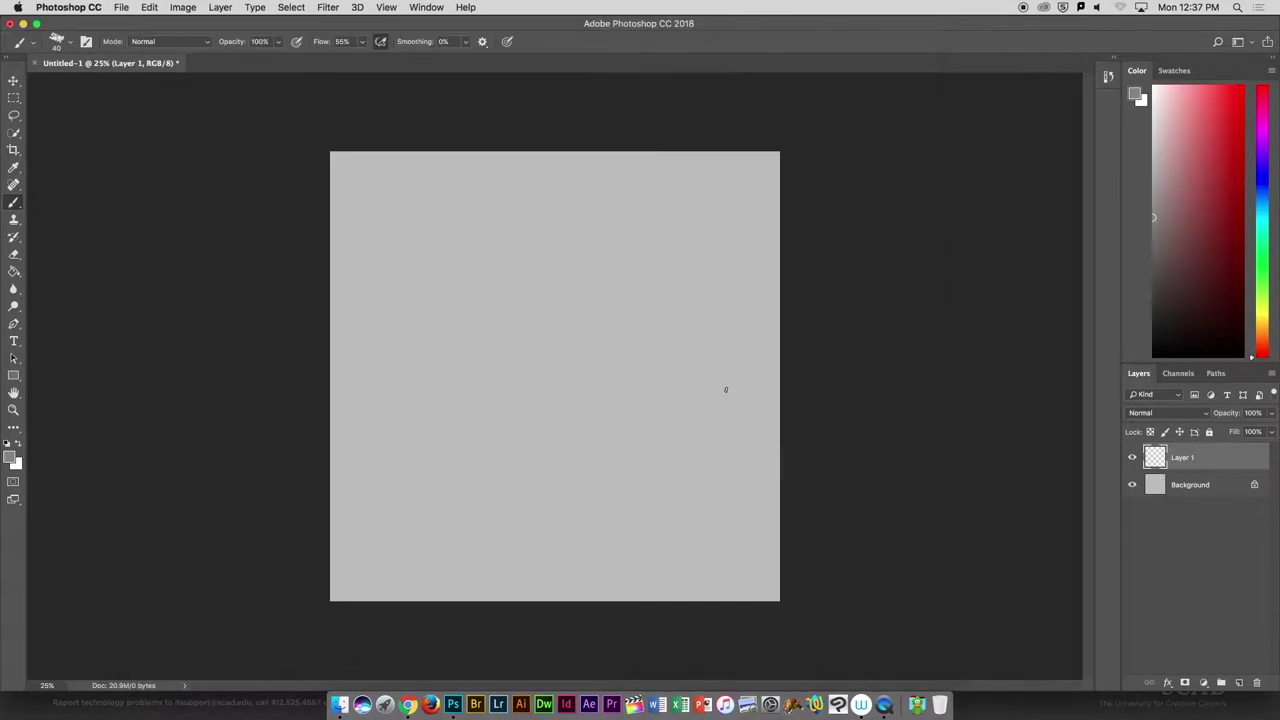
Sketch the vulture's head outline, belly, wing feathers and legs in grey, checking the reference images.
drag(630, 336, 665, 265)
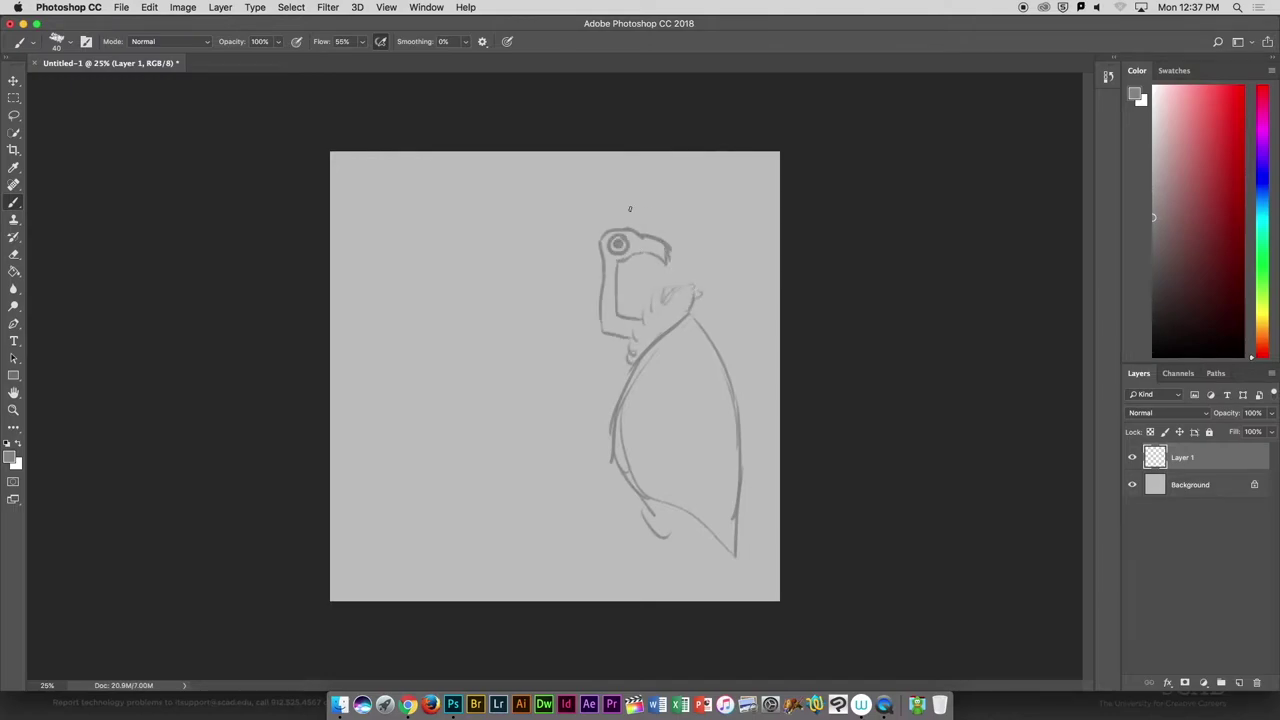
click(409, 705)
drag(606, 236, 598, 220)
drag(632, 362, 656, 510)
mouse_move(654, 440)
mouse_down()
mouse_move(714, 466)
mouse_move(726, 538)
mouse_up()
drag(654, 506, 678, 550)
Shift the whole sketch left and add long wing feather strokes at lower right.
key(ctrl+t)
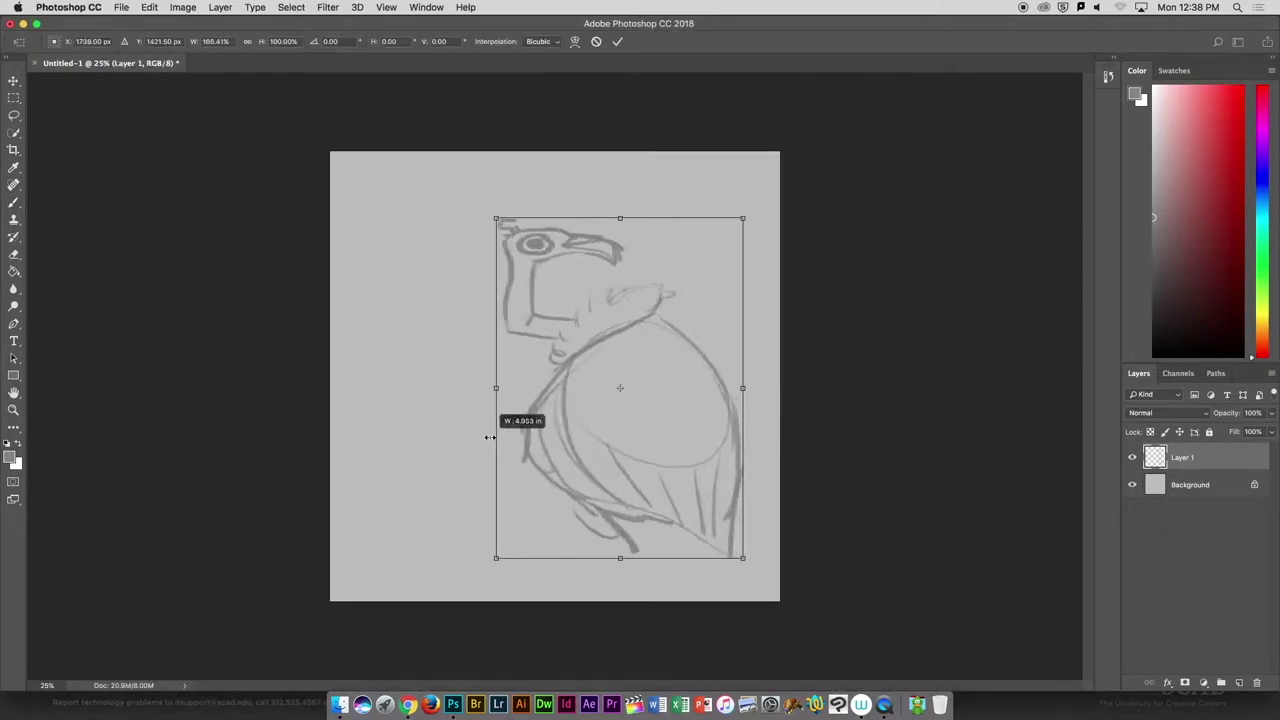
drag(588, 490, 392, 464)
key(Return)
drag(540, 370, 620, 584)
drag(474, 440, 584, 520)
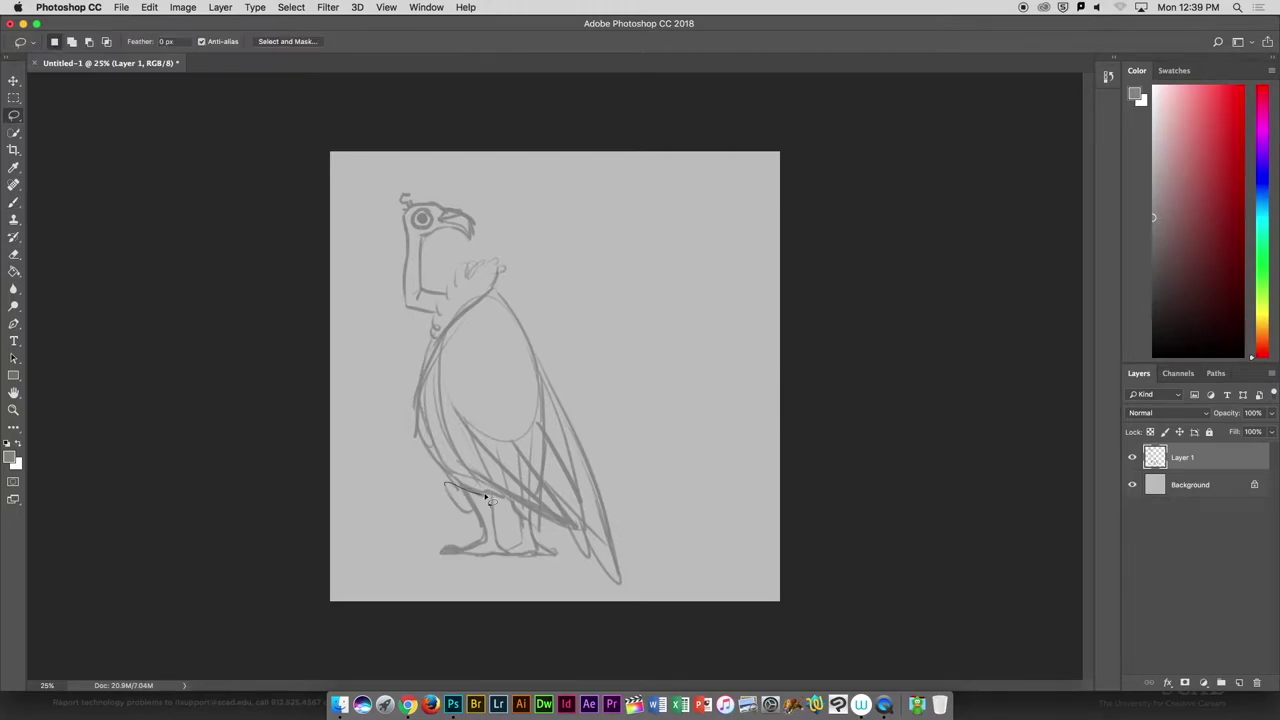
click(408, 705)
click(453, 705)
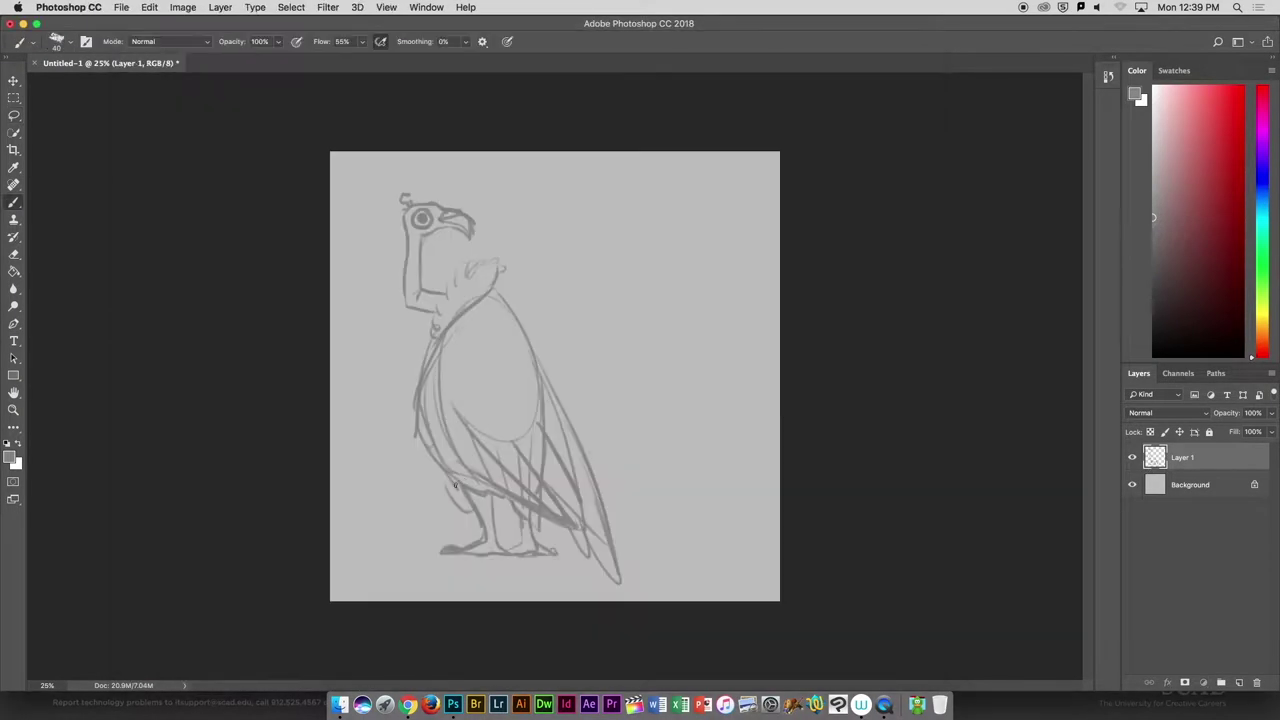
Lasso-select and enlarge the head and move it left, and move the feet lower and right.
key(l)
key(ctrl+t)
drag(391, 246, 378, 236)
key(Return)
drag(440, 480, 418, 478)
key(ctrl+t)
drag(445, 530, 462, 550)
key(Return)
key(ctrl+d)
Scale the whole sketch to about 87%, reposition it, and add an empty layer above.
key(b)
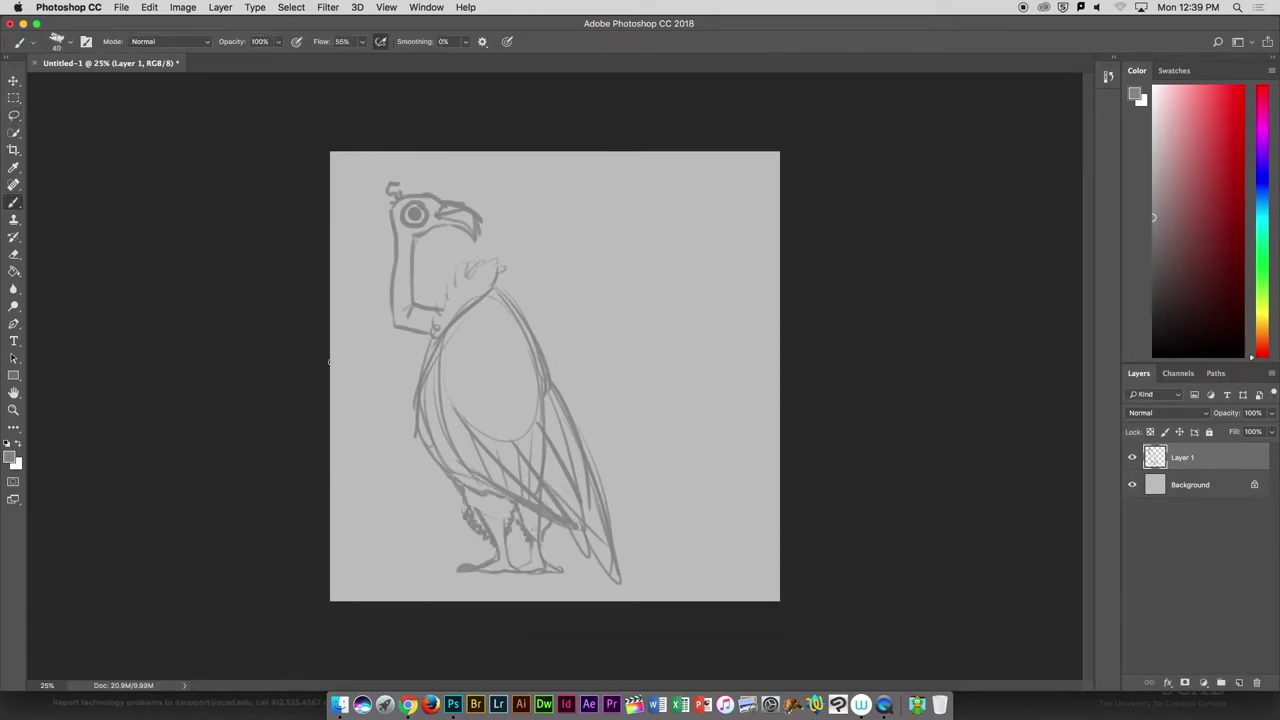
key(ctrl+t)
drag(455, 440, 600, 443)
mouse_move(563, 486)
mouse_down()
mouse_move(475, 458)
mouse_move(496, 488)
mouse_up()
key(Return)
key(ctrl+shift+alt+n)
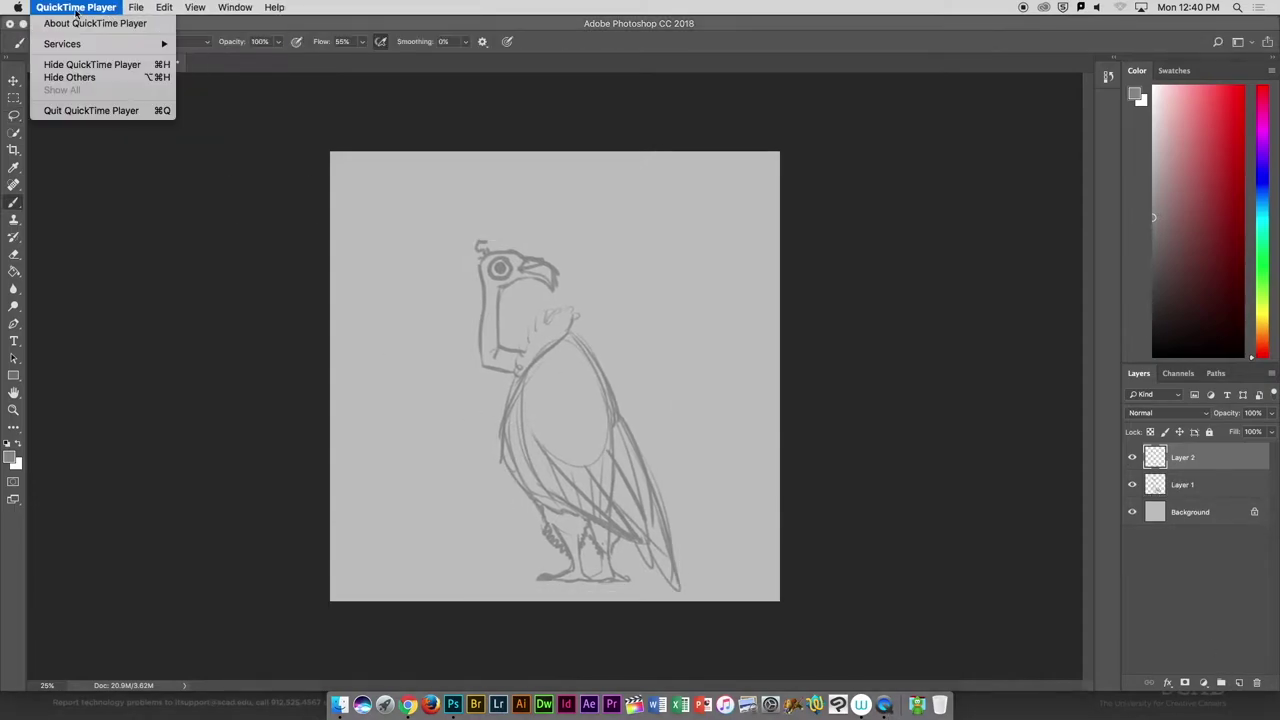
Brush a first 'KEEP CALM' attempt across the top, then undo it.
drag(356, 166, 357, 289)
drag(396, 162, 398, 303)
drag(405, 235, 445, 262)
mouse_move(458, 228)
mouse_down()
mouse_move(500, 255)
mouse_move(523, 222)
mouse_up()
drag(622, 195, 588, 305)
drag(620, 290, 676, 282)
drag(680, 172, 640, 313)
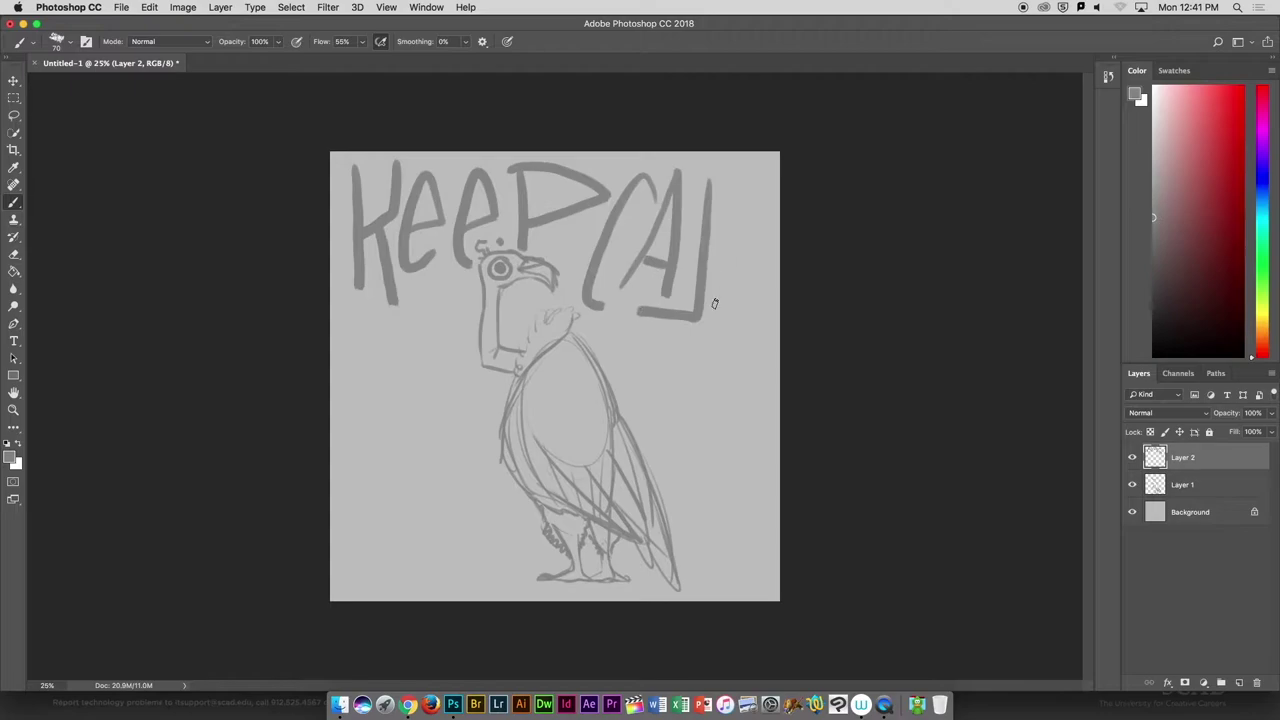
drag(714, 300, 748, 293)
key(ctrl+alt+z)
key(ctrl+alt+z)
key(ctrl+alt+z)
key(ctrl+alt+z)
key(ctrl+alt+z)
key(ctrl+alt+z)
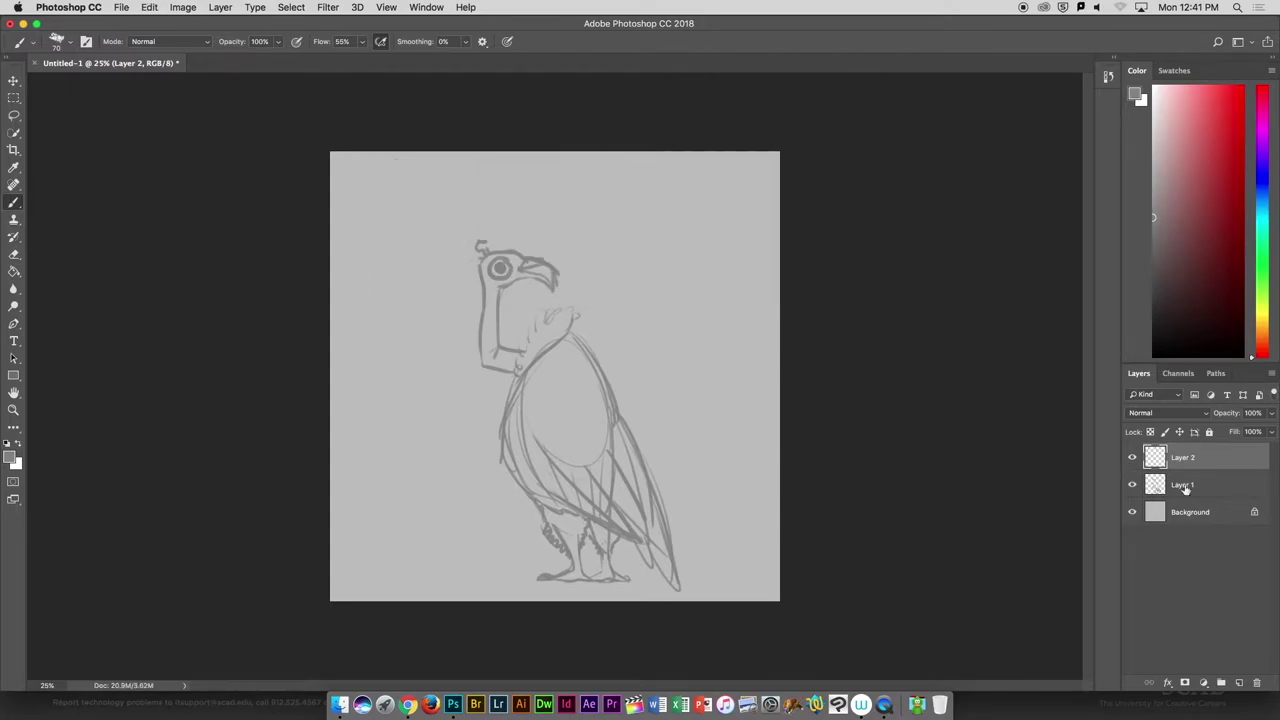
Move the vulture sketch right and re-brush 'KEEP CALM' with a small heart on the bird.
click(1182, 484)
drag(560, 400, 640, 400)
click(1182, 457)
mouse_move(390, 168)
mouse_down()
mouse_move(362, 255)
mouse_move(482, 230)
mouse_up()
mouse_move(490, 284)
mouse_down()
mouse_move(580, 190)
mouse_move(598, 230)
mouse_up()
drag(636, 300, 700, 318)
drag(716, 300, 760, 315)
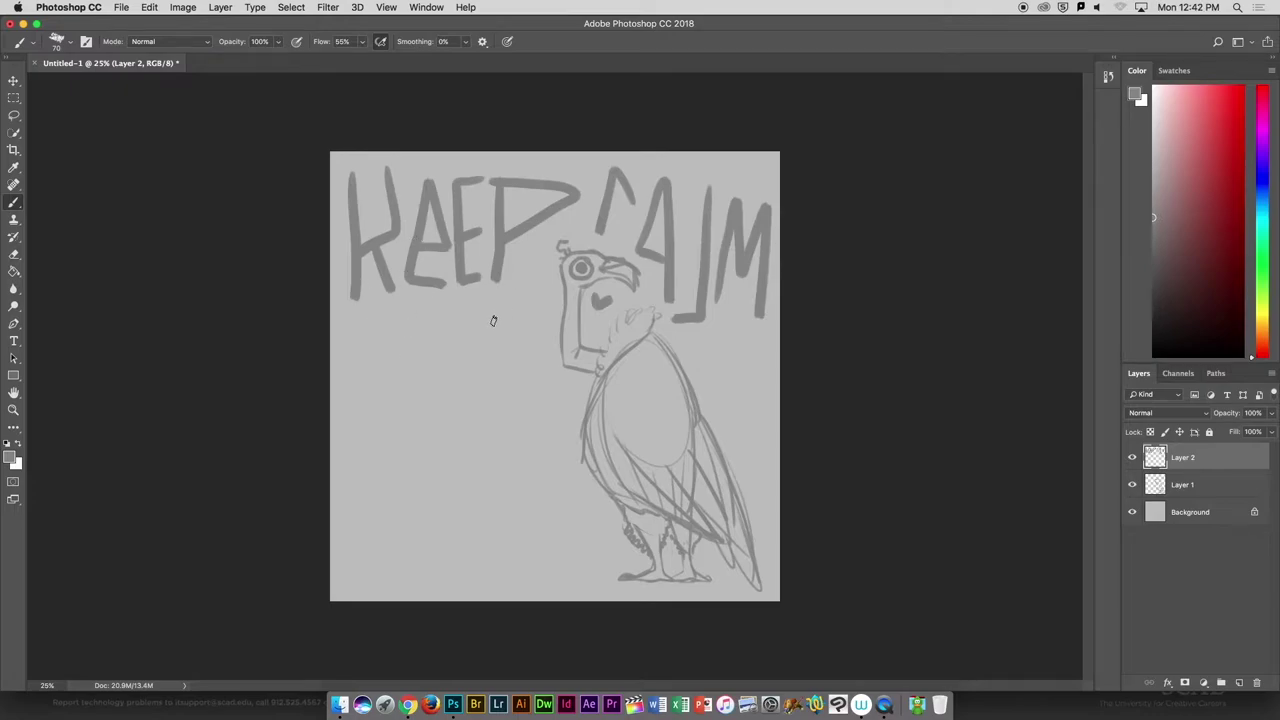
Brush 'AND CARRION' under KEEP and hide this first lettering draft.
drag(488, 320, 548, 330)
mouse_move(380, 320)
mouse_down()
mouse_move(405, 450)
mouse_move(570, 395)
mouse_up()
drag(440, 480, 572, 476)
click(1132, 457)
Widen the canvas to landscape, stretch the background across it, and add a new lettering layer.
key(ctrl+alt+c)
key(Return)
click(1190, 512)
key(ctrl+t)
drag(155, 376, 27, 376)
key(Return)
key(ctrl+t)
drag(600, 380, 790, 380)
click(1221, 683)
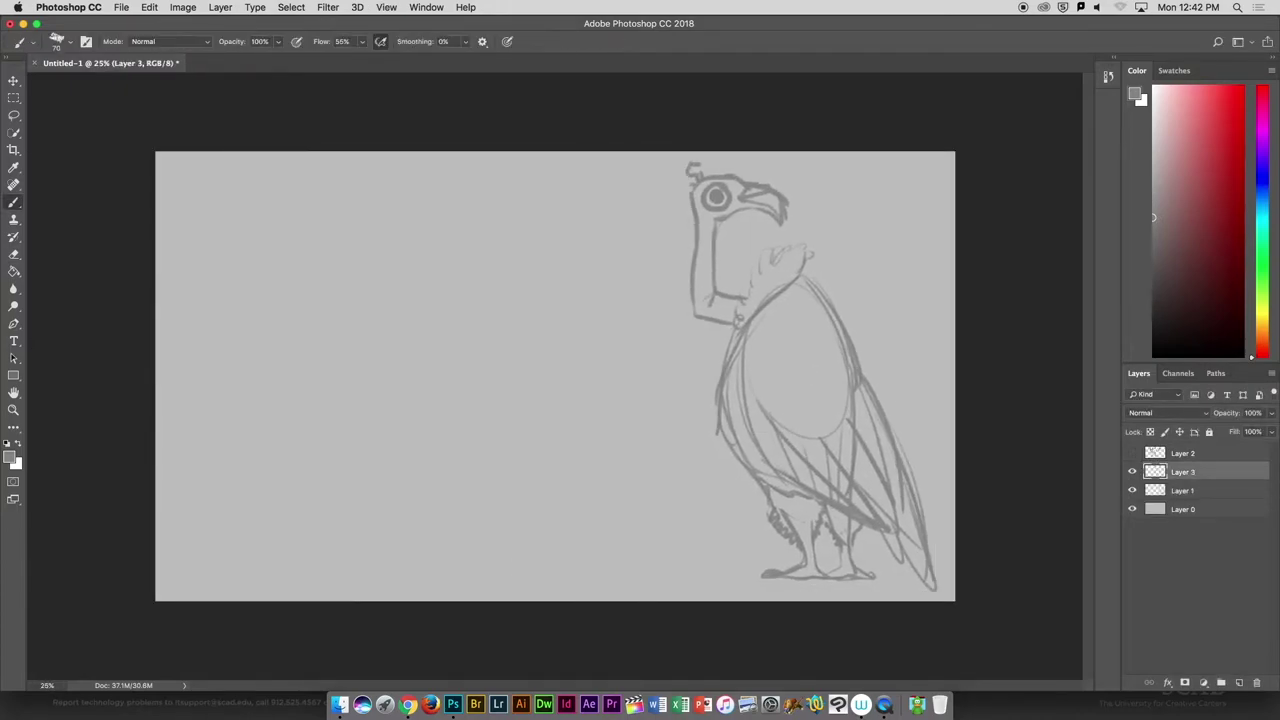
Brush 'KEEP' at top left on the new layer, undoing the stray C and A strokes.
drag(185, 168, 193, 345)
drag(322, 240, 310, 298)
drag(388, 170, 385, 298)
mouse_move(400, 312)
mouse_down()
mouse_move(484, 180)
mouse_move(412, 236)
mouse_up()
drag(630, 185, 603, 296)
drag(628, 312, 740, 285)
key(ctrl+alt+z)
key(ctrl+alt+z)
Shrink the word KEEP and brush 'CALM' after it.
key(ctrl+t)
drag(528, 348, 463, 300)
key(Return)
drag(500, 165, 520, 290)
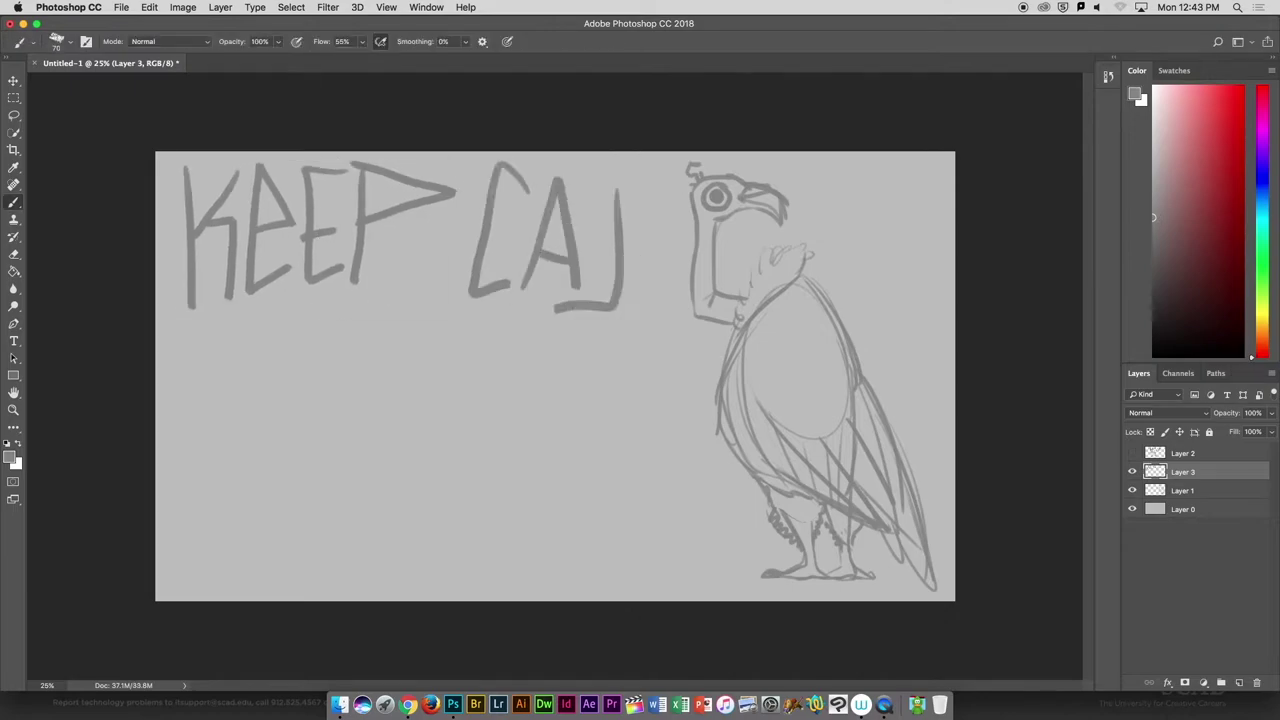
drag(636, 296, 688, 240)
Brush an ampersand and the word 'CARRION' below the first line.
drag(462, 378, 462, 338)
drag(275, 405, 248, 512)
drag(268, 540, 440, 530)
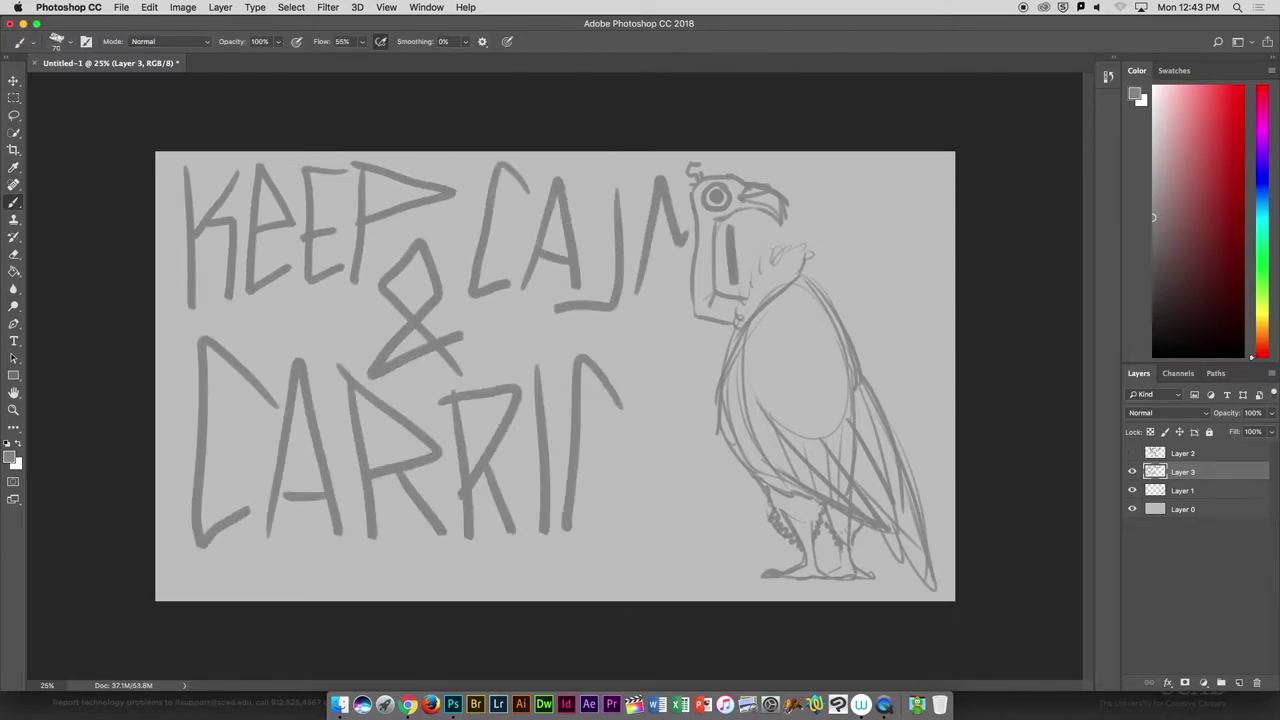
drag(540, 365, 622, 400)
drag(640, 535, 700, 355)
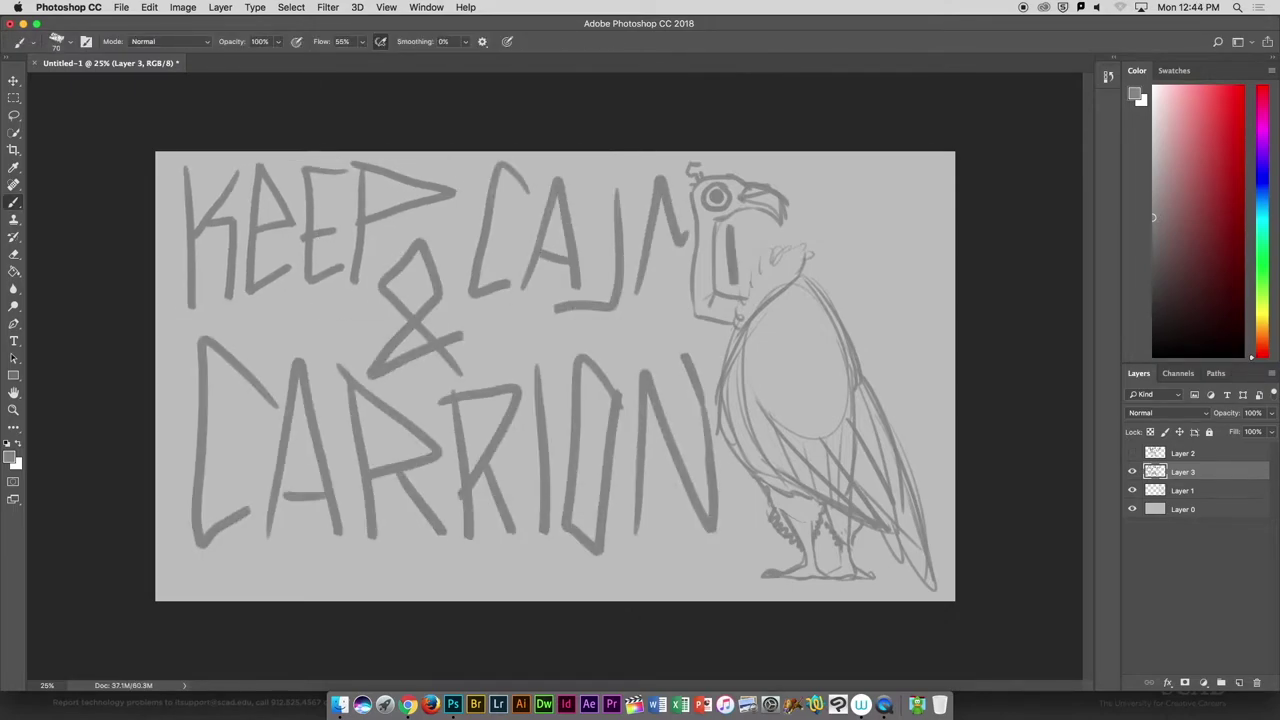
Move the vulture to the left side and start a letter K on a new layer.
drag(820, 400, 300, 400)
key(Return)
key(ctrl+shift+alt+n)
drag(296, 172, 348, 304)
drag(345, 172, 378, 298)
drag(390, 235, 418, 238)
Brush 'KEEP CALM AND' beside the vulture and a large 'CARRION' across the bottom.
mouse_move(390, 180)
mouse_down()
mouse_move(440, 292)
mouse_move(576, 200)
mouse_up()
mouse_move(622, 170)
mouse_down()
mouse_move(598, 286)
mouse_move(700, 180)
mouse_up()
drag(780, 292, 850, 178)
mouse_move(350, 318)
mouse_down()
mouse_move(440, 410)
mouse_move(465, 545)
mouse_up()
drag(495, 545, 530, 330)
drag(552, 520, 600, 420)
drag(682, 340, 676, 548)
drag(740, 345, 745, 550)
drag(780, 545, 860, 345)
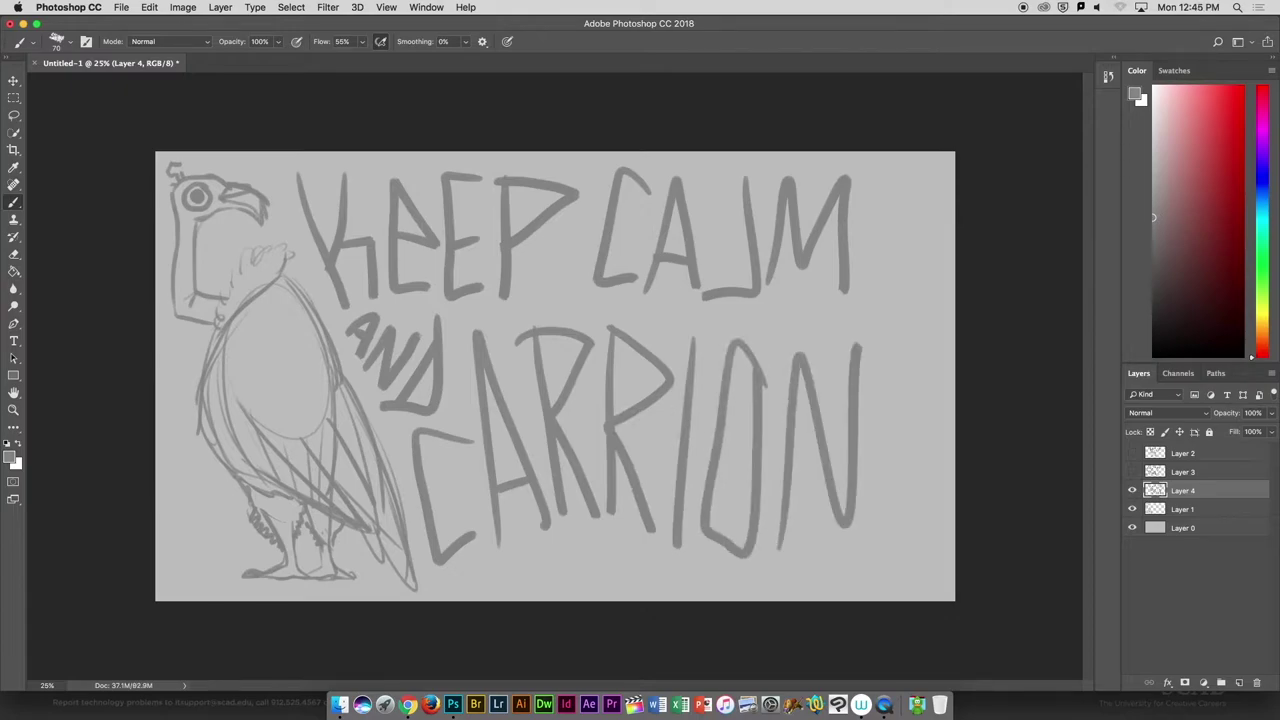
Hide the second draft, set the canvas back to a 9 × 9 inch square, and add a layer.
click(1132, 490)
click(183, 7)
click(243, 123)
click(737, 251)
key(ctrl+shift+alt+n)
Set the brush size to 60 and brush 'KEEP CALM &' beside the vulture.
click(57, 41)
click(80, 192)
drag(470, 172, 490, 282)
drag(510, 172, 525, 280)
drag(575, 178, 535, 272)
mouse_move(615, 172)
mouse_down()
mouse_move(620, 282)
mouse_move(560, 392)
mouse_up()
drag(566, 386, 690, 394)
drag(766, 295, 768, 380)
mouse_move(612, 418)
mouse_down()
mouse_move(620, 565)
mouse_move(687, 458)
mouse_move(716, 546)
mouse_up()
Undo the extra letters, widen the canvas, and brush 'CALM' with a large ampersand below.
key(ctrl+alt+z)
key(ctrl+alt+z)
key(ctrl+alt+z)
key(ctrl+alt+z)
key(ctrl+alt+z)
key(ctrl+alt+c)
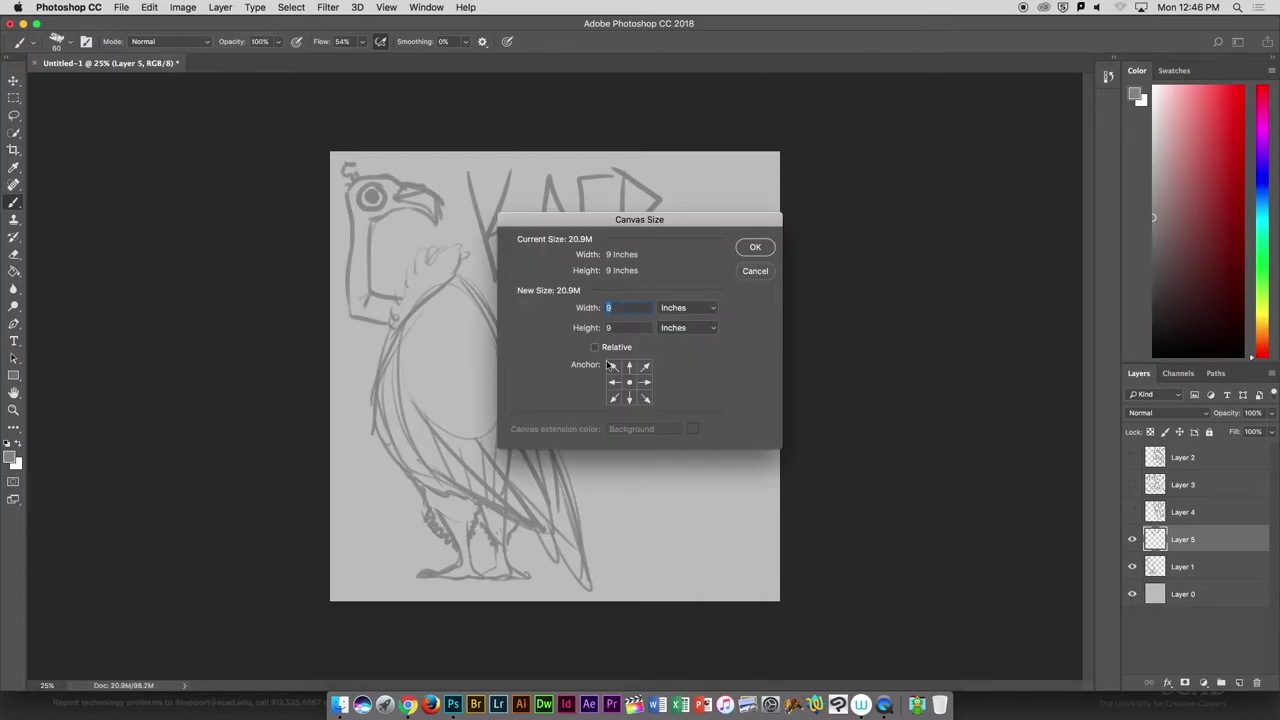
key(Return)
drag(668, 168, 668, 272)
drag(660, 276, 822, 285)
drag(592, 258, 632, 378)
Draw bones on either side of the ampersand and brush 'CARRION' beneath.
drag(448, 320, 555, 328)
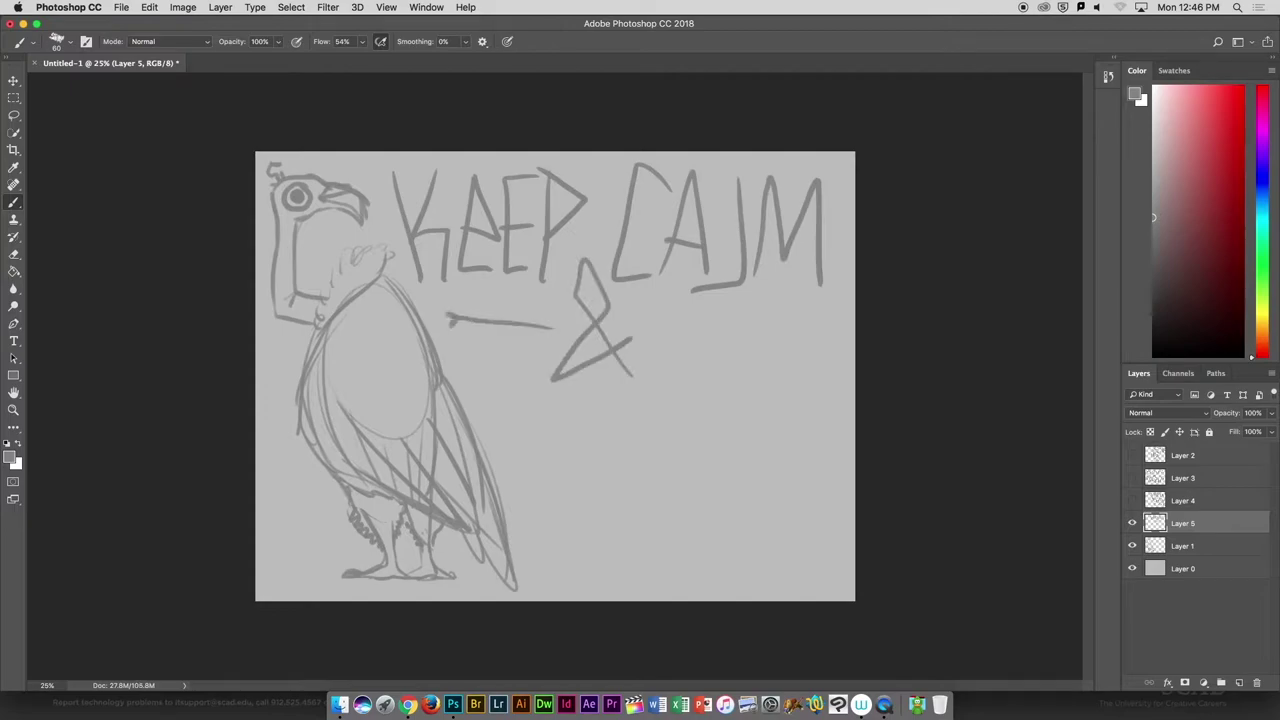
drag(655, 326, 820, 340)
click(824, 340)
drag(555, 395, 535, 550)
drag(660, 535, 690, 420)
drag(800, 540, 840, 410)
Lasso the word 'CARRION' and enlarge it so it reaches further down.
key(l)
drag(497, 372, 493, 385)
key(ctrl+t)
drag(675, 600, 675, 643)
key(Return)
key(ctrl+d)
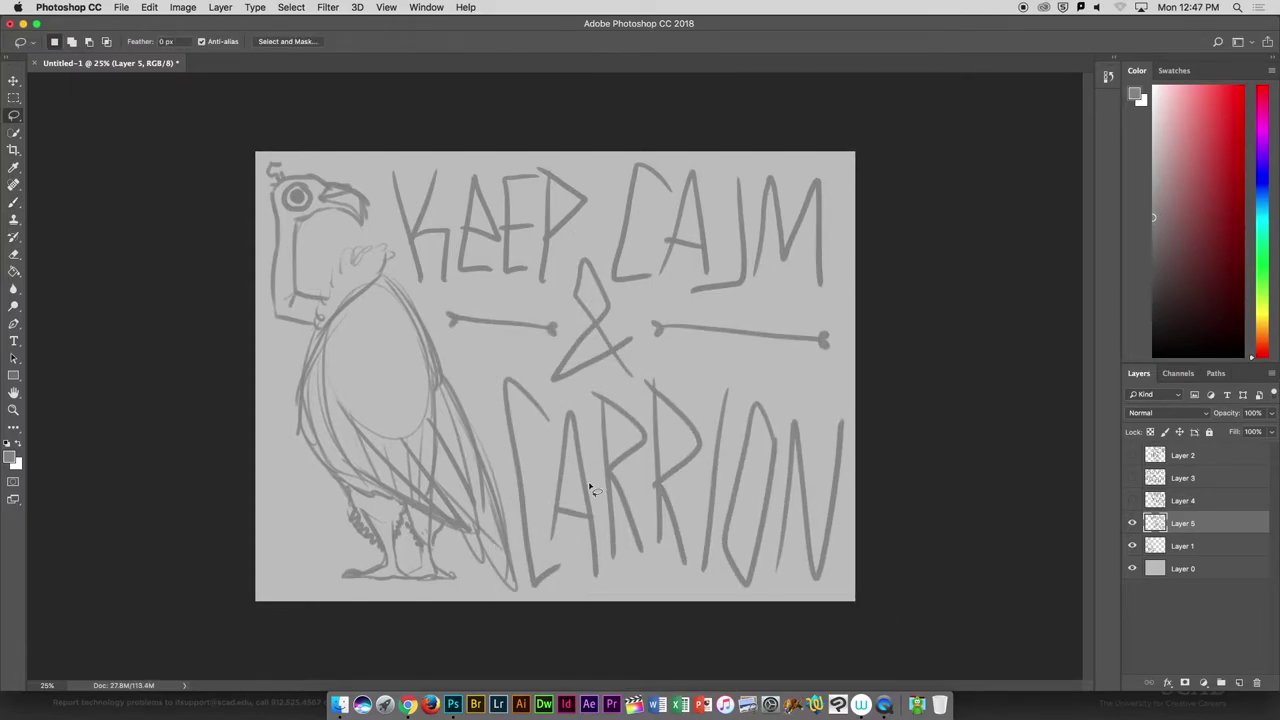
Delete the hidden lettering drafts, fade the vulture sketch, and zoom in on the head.
click(1168, 412)
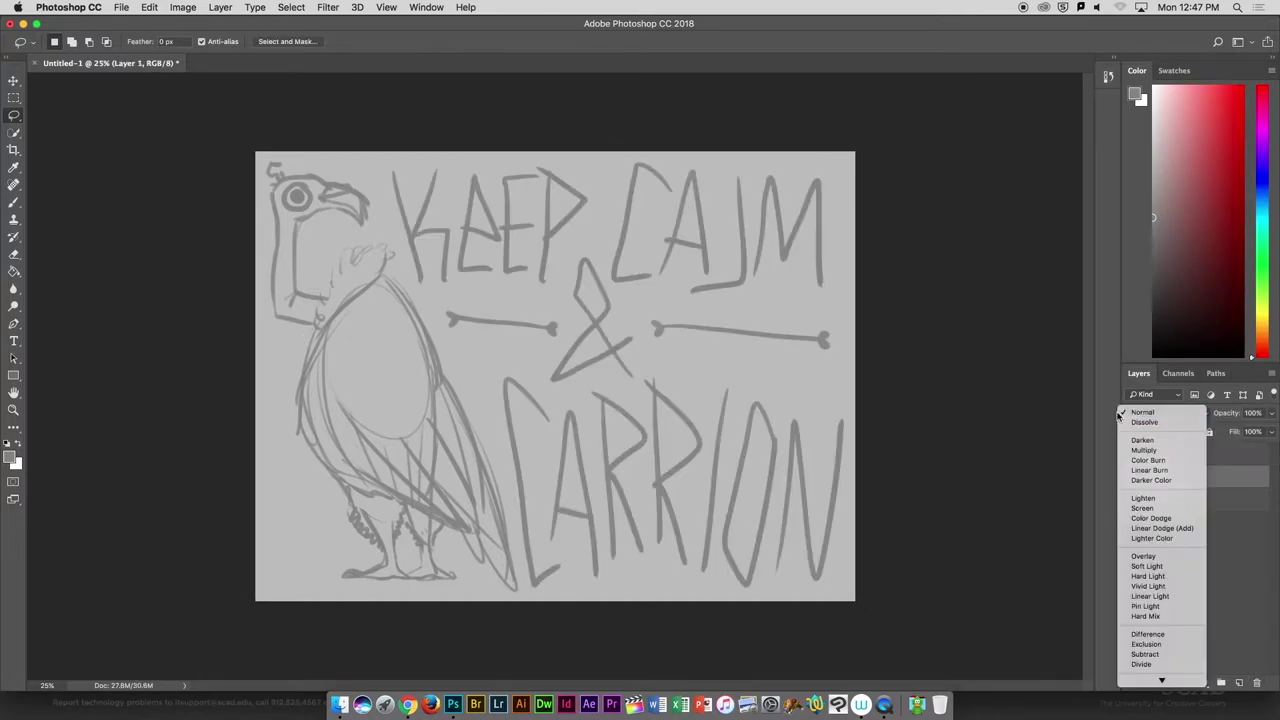
click(1183, 500)
click(1190, 93)
key(b)
key(ctrl+plus)
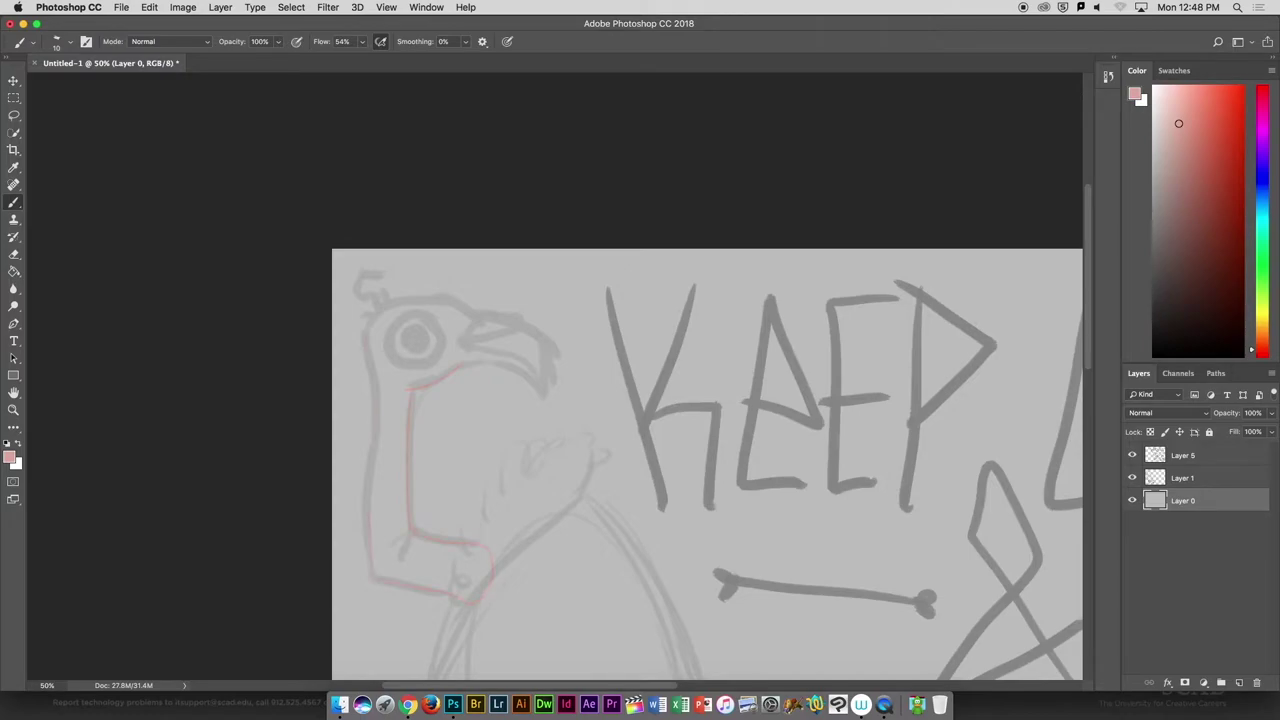
Magic-wand the vulture's head and neck and fill them pink on a new layer.
key(w)
click(420, 330)
key(ctrl+shift+alt+n)
key(g)
click(395, 380)
key(ctrl+minus)
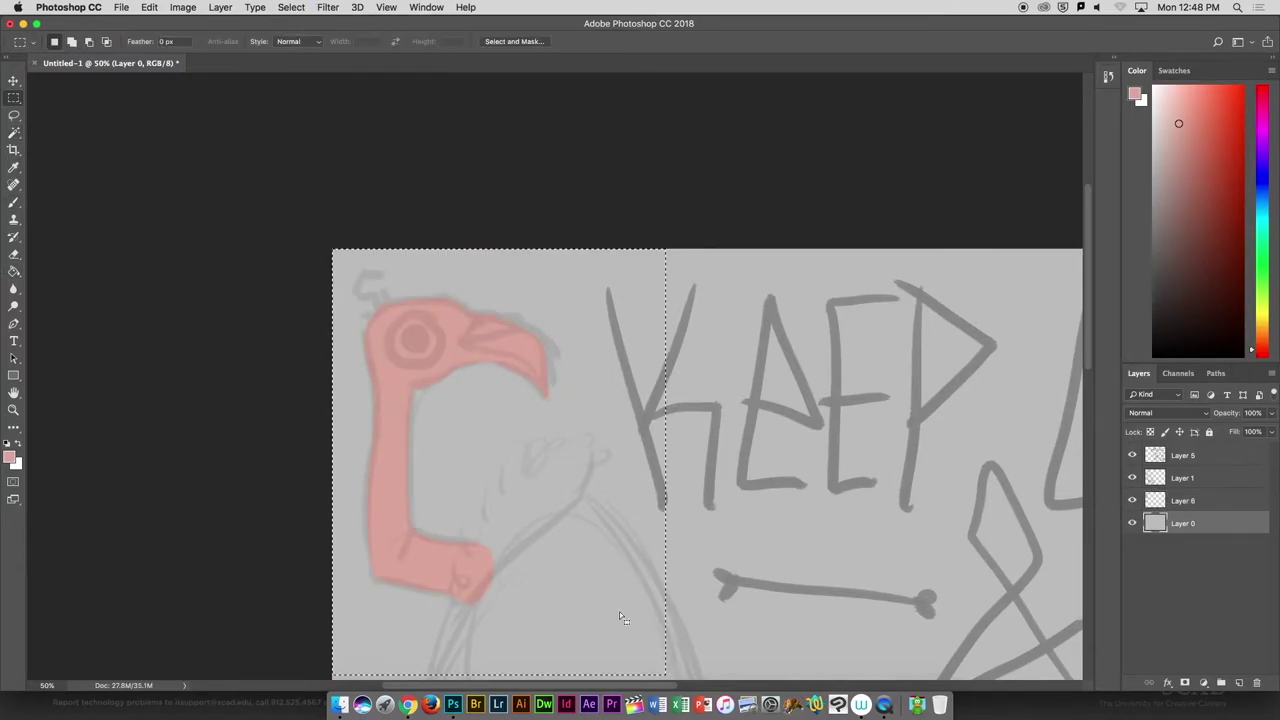
key(ctrl+d)
On a new body layer, paint feathery teal strokes down the back at 60% flow.
alt+click(300, 352)
key(ctrl+shift+alt+n)
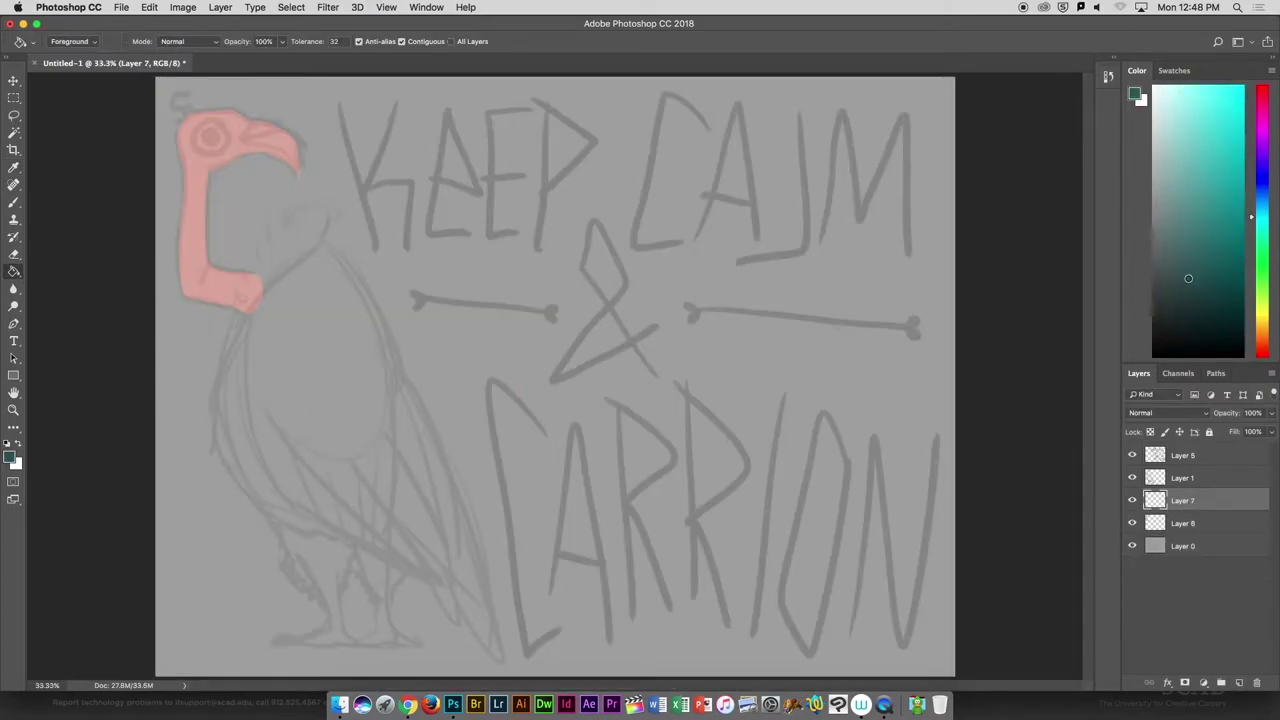
key(b)
drag(265, 287, 218, 357)
key(ctrl+z)
key(shift+6)
mouse_move(242, 305)
mouse_down()
mouse_move(210, 372)
mouse_move(212, 428)
mouse_up()
mouse_move(214, 370)
mouse_down()
mouse_move(246, 328)
mouse_move(214, 360)
mouse_up()
Draw a thin dark underside line and add teal feathers at the lower end.
right_click(216, 362)
double_click(60, 300)
mouse_move(222, 420)
mouse_down()
mouse_move(256, 498)
mouse_move(365, 545)
mouse_up()
click(57, 41)
double_click(88, 177)
click(57, 41)
mouse_move(275, 510)
mouse_down()
mouse_move(446, 600)
mouse_move(395, 375)
mouse_move(309, 257)
mouse_move(210, 405)
mouse_up()
click(116, 608)
Select outside the bird, invert the selection, and fill the body solid teal.
key(w)
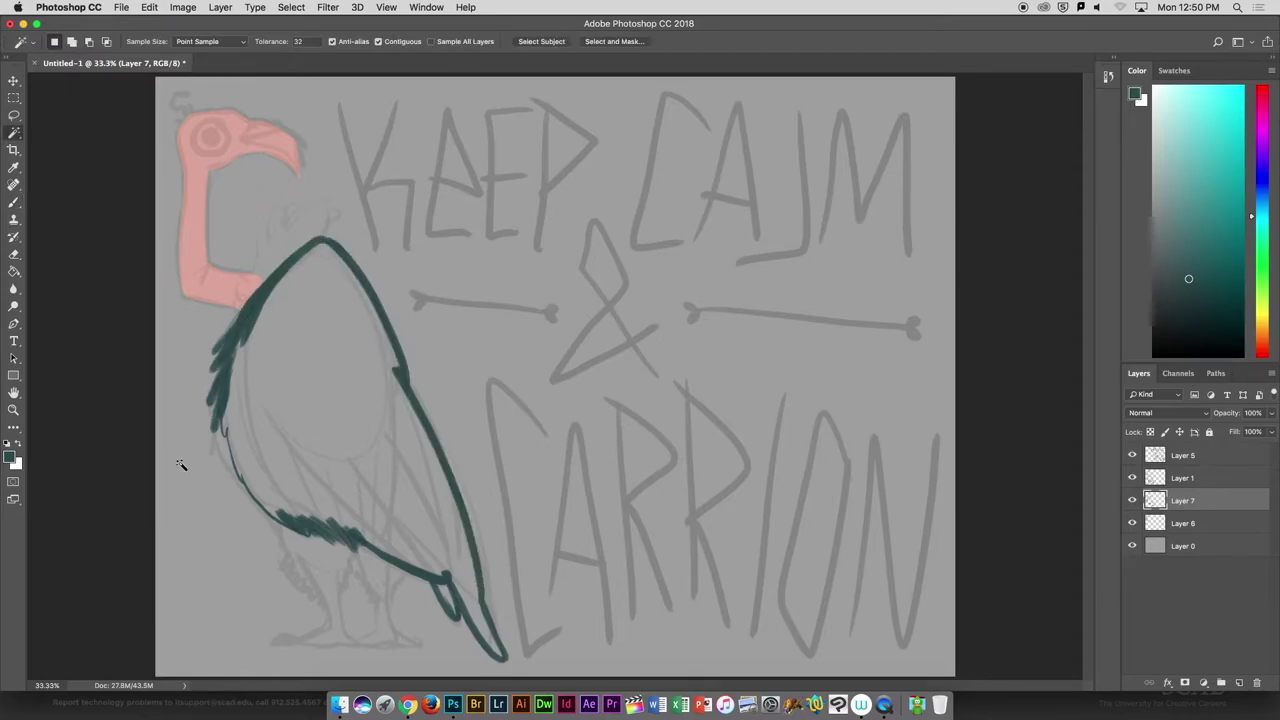
click(177, 463)
click(291, 7)
click(301, 61)
key(l)
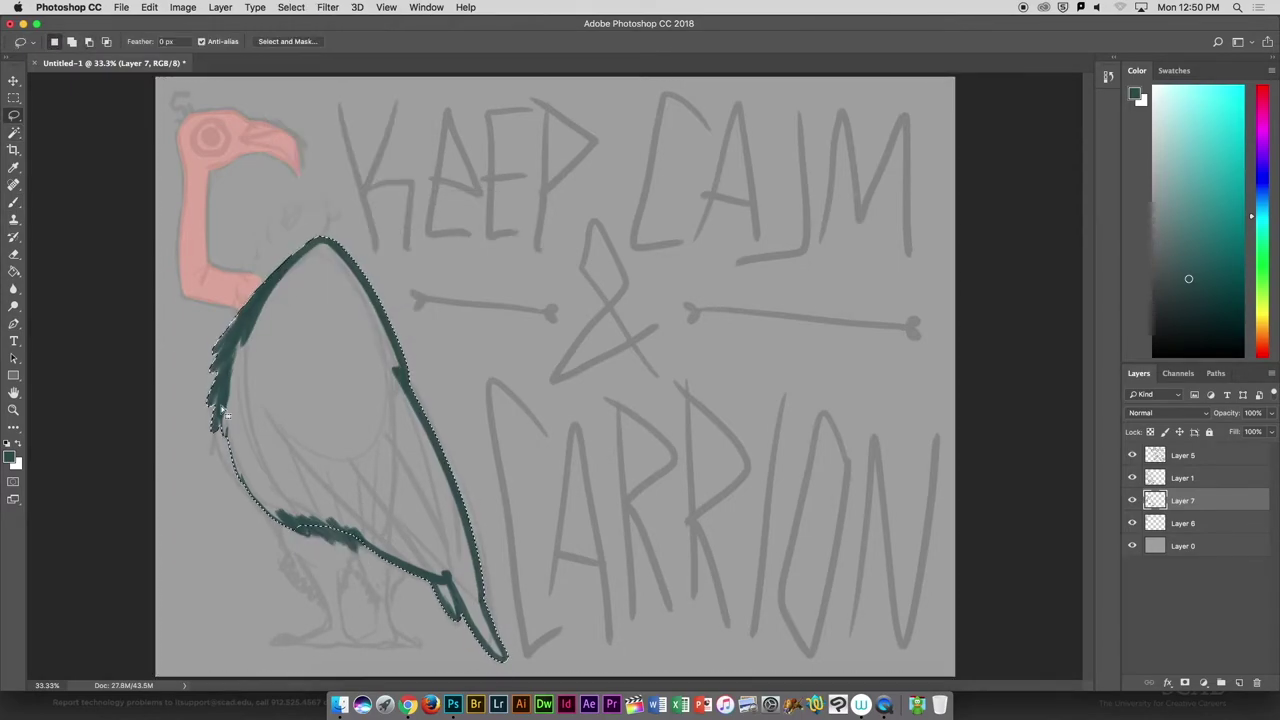
key(alt+BackSpace)
key(ctrl+d)
Using the vulture references, paint teal over the head and red strokes on the neck.
key(b)
click(57, 41)
double_click(100, 200)
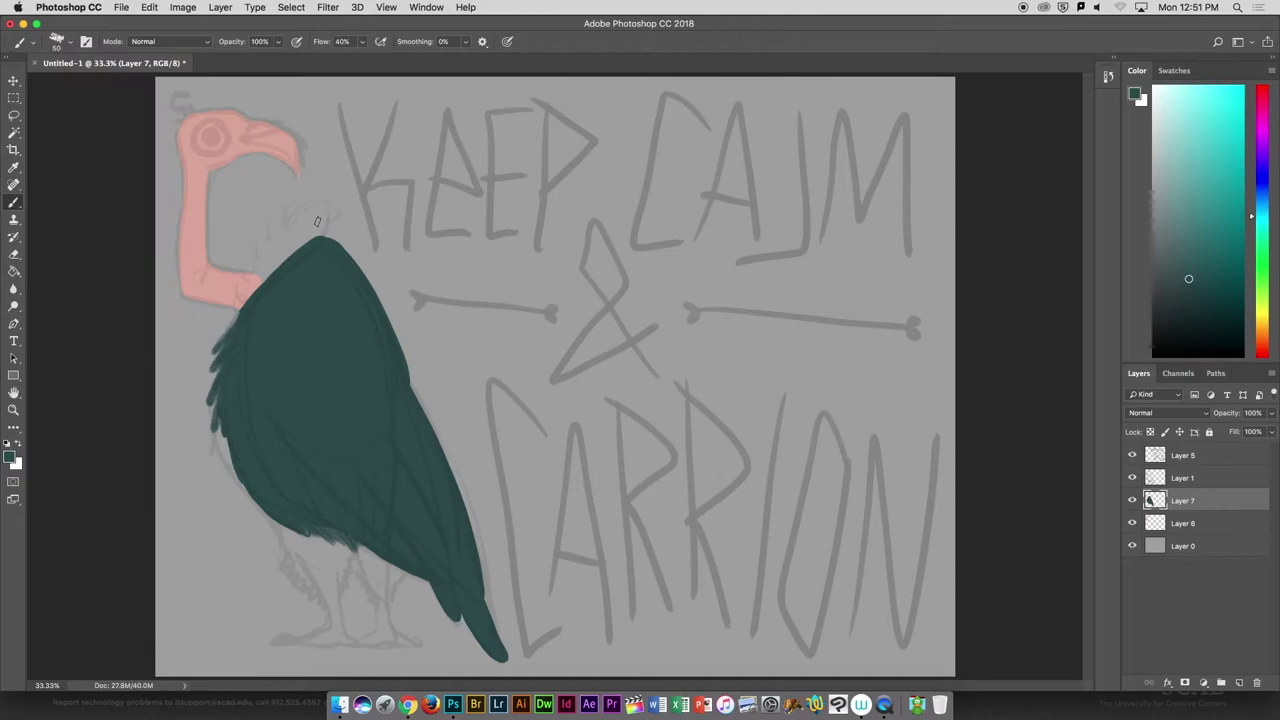
click(409, 704)
click(85, 584)
key(alt+bracketleft)
mouse_move(250, 120)
mouse_down()
mouse_move(195, 150)
mouse_move(290, 170)
mouse_up()
key(super+Tab)
click(95, 558)
drag(185, 125, 200, 235)
drag(200, 145, 213, 158)
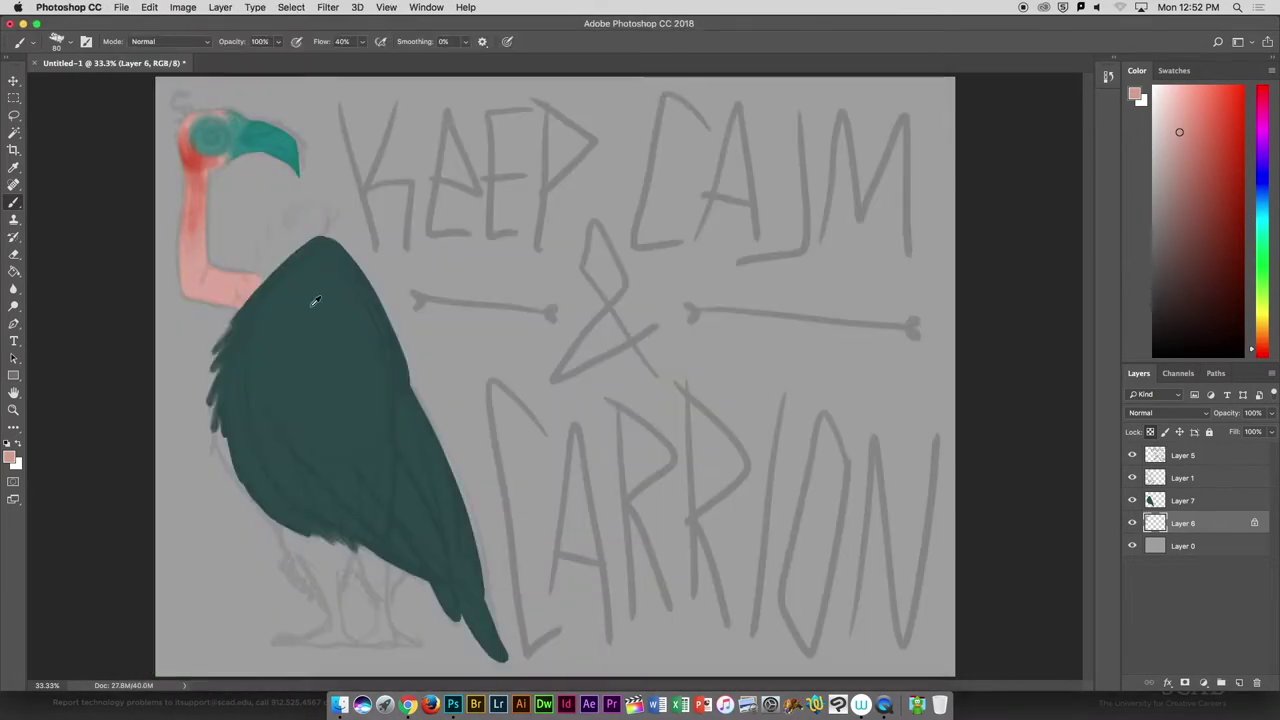
Paint the beak cream and the eye as a cream disc at 55% flow.
alt+click(314, 300)
key(shift+5)
key(shift+5)
click(343, 246)
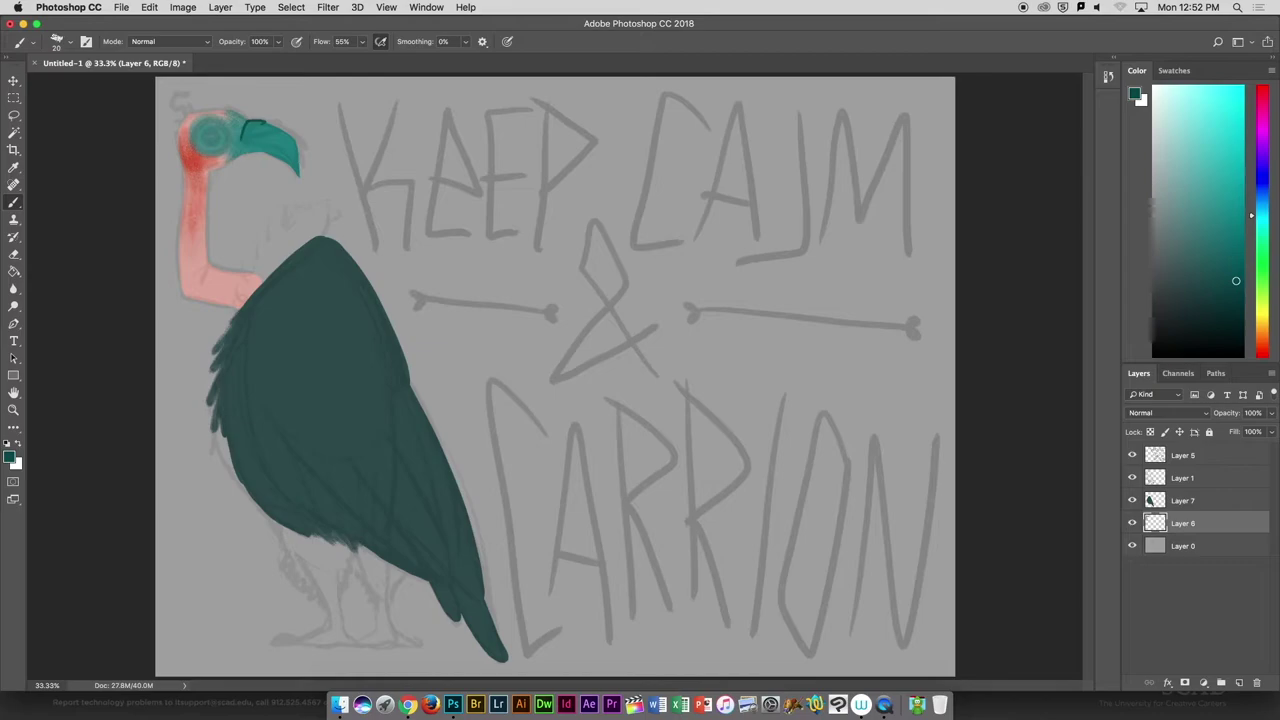
alt+click(210, 136)
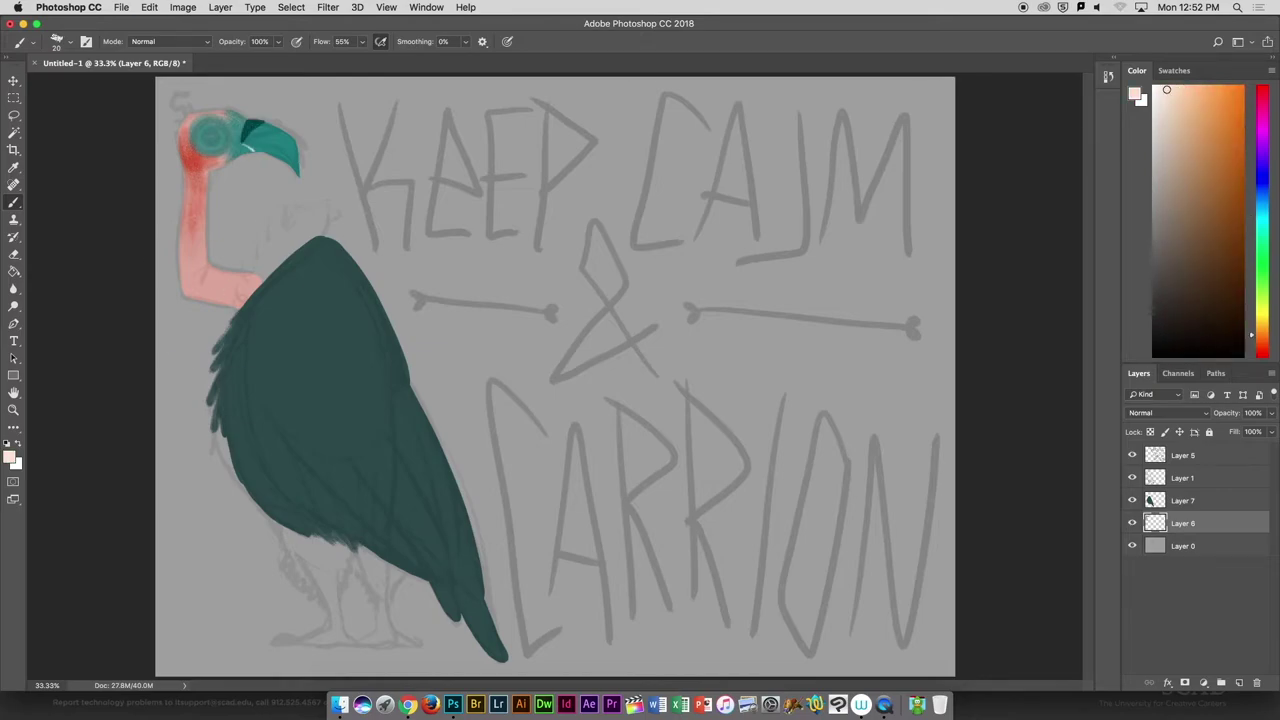
drag(250, 130, 290, 160)
alt+click(252, 125)
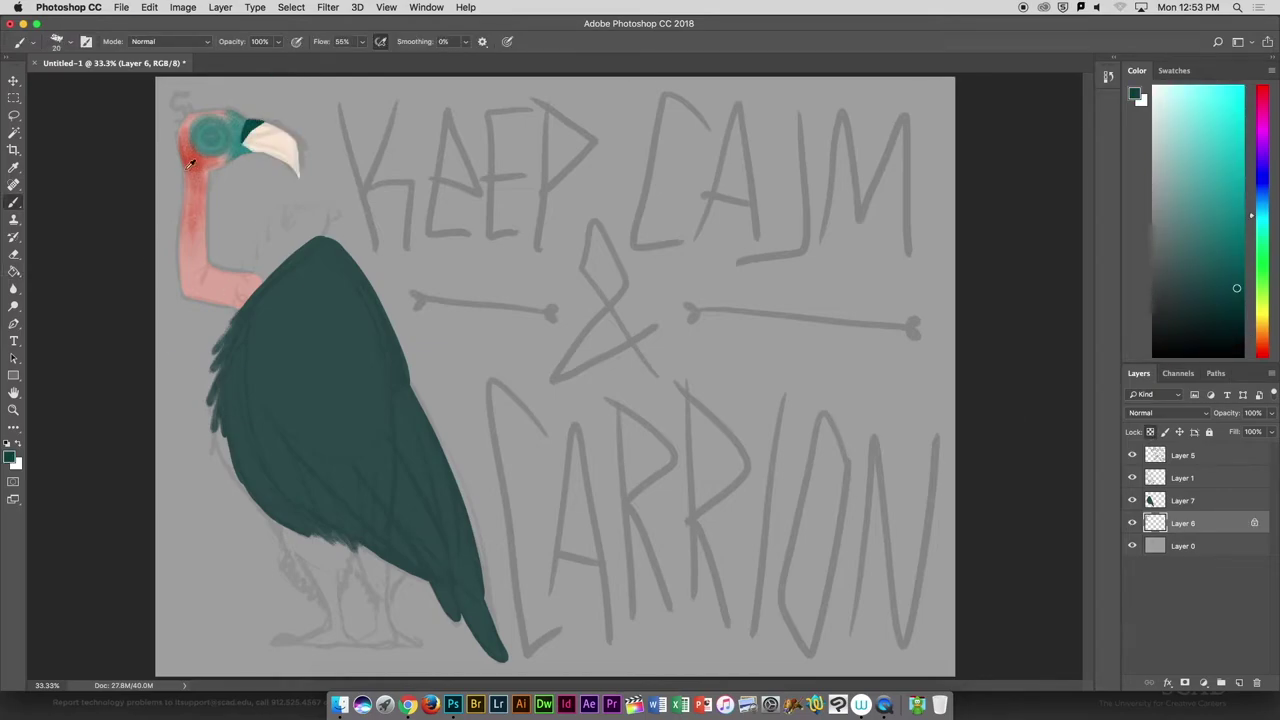
alt+click(278, 126)
drag(200, 128, 226, 150)
alt+click(252, 126)
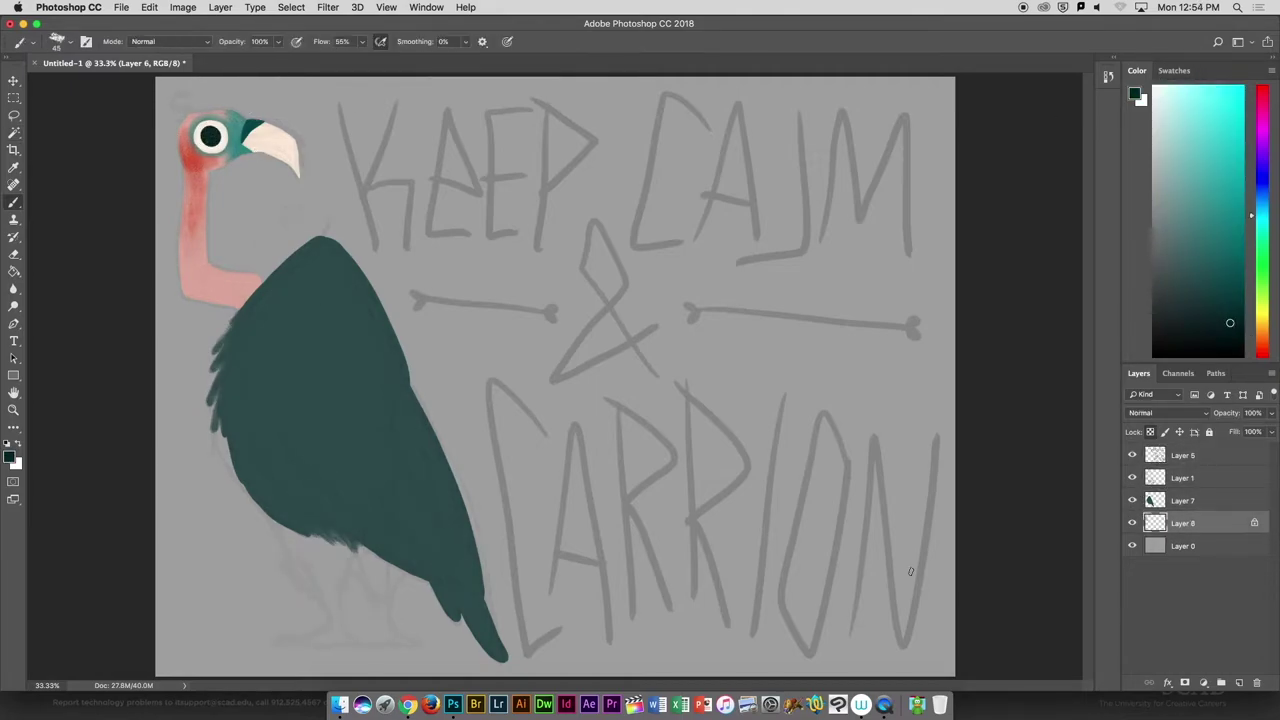
Paint a feathery cream ruff around the neck on a new layer with a 100 brush.
key(ctrl+shift+alt+n)
click(20, 41)
click(100, 185)
key(bracketright)
key(bracketright)
key(bracketright)
drag(266, 283, 305, 215)
drag(250, 260, 215, 320)
drag(300, 225, 212, 320)
Add dark teal strokes on the lower body at 40% flow.
alt+click(300, 400)
key(4)
key(super+Tab)
key(super+Tab)
mouse_move(318, 540)
mouse_down()
mouse_move(338, 585)
mouse_move(305, 555)
mouse_move(305, 580)
mouse_move(393, 590)
mouse_move(360, 600)
mouse_move(378, 575)
mouse_up()
key(bracketleft)
key(bracketleft)
key(bracketleft)
key(super+Tab)
key(super+Tab)
Paint pink legs with red upper legs and pale claws beneath the body.
click(57, 41)
double_click(90, 217)
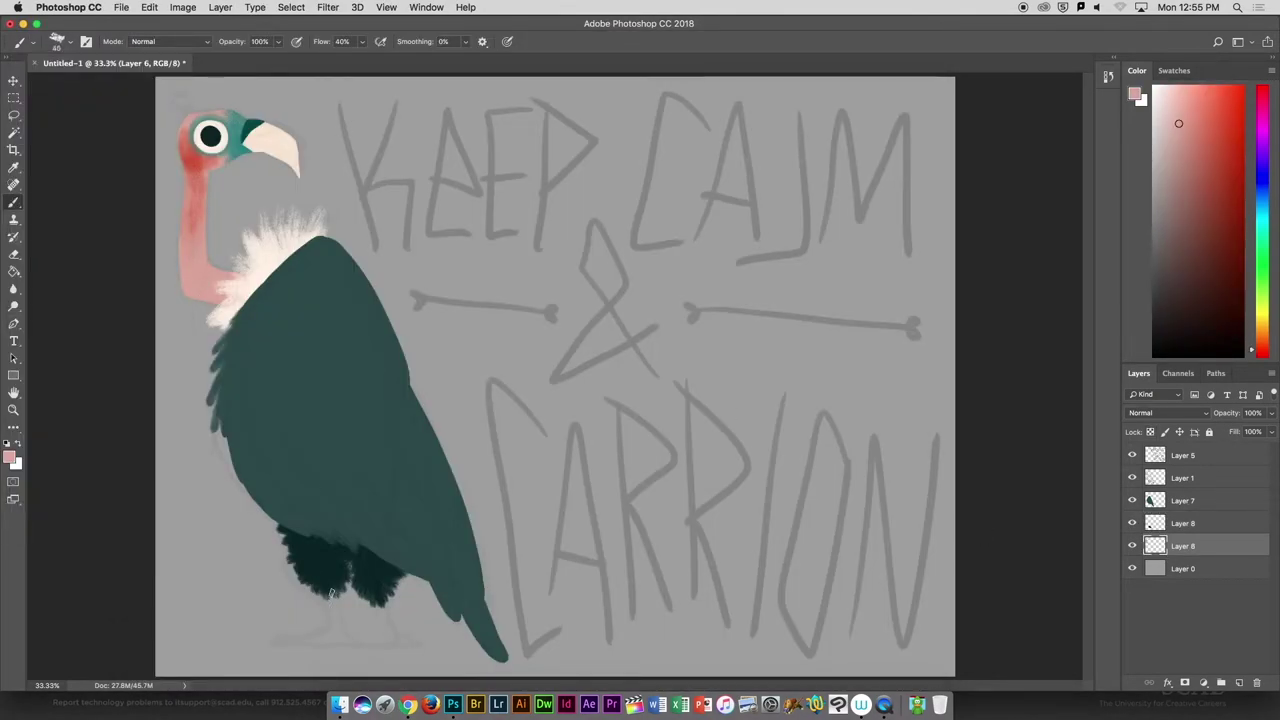
key(shift+5)
key(shift+4)
drag(333, 598, 320, 640)
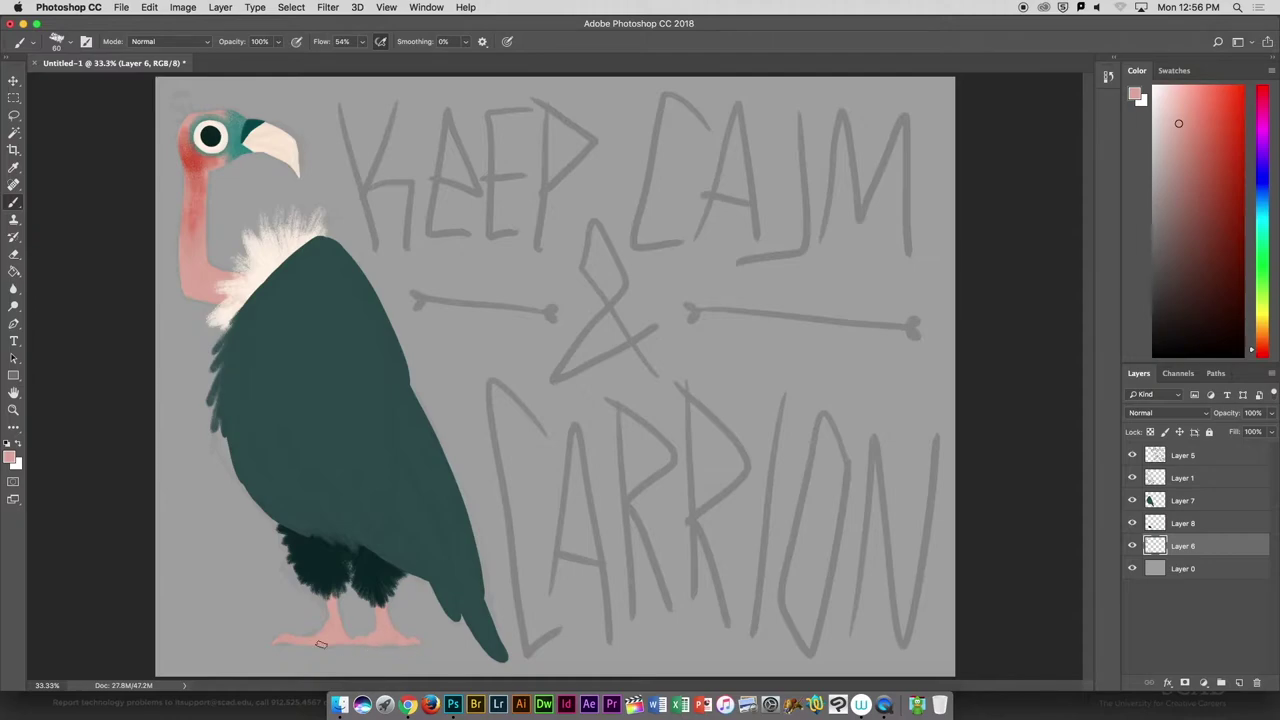
key(shift+4)
mouse_move(334, 594)
mouse_down()
mouse_move(330, 616)
mouse_move(380, 618)
mouse_move(413, 640)
mouse_up()
alt+click(310, 638)
key(shift+5)
key(shift+5)
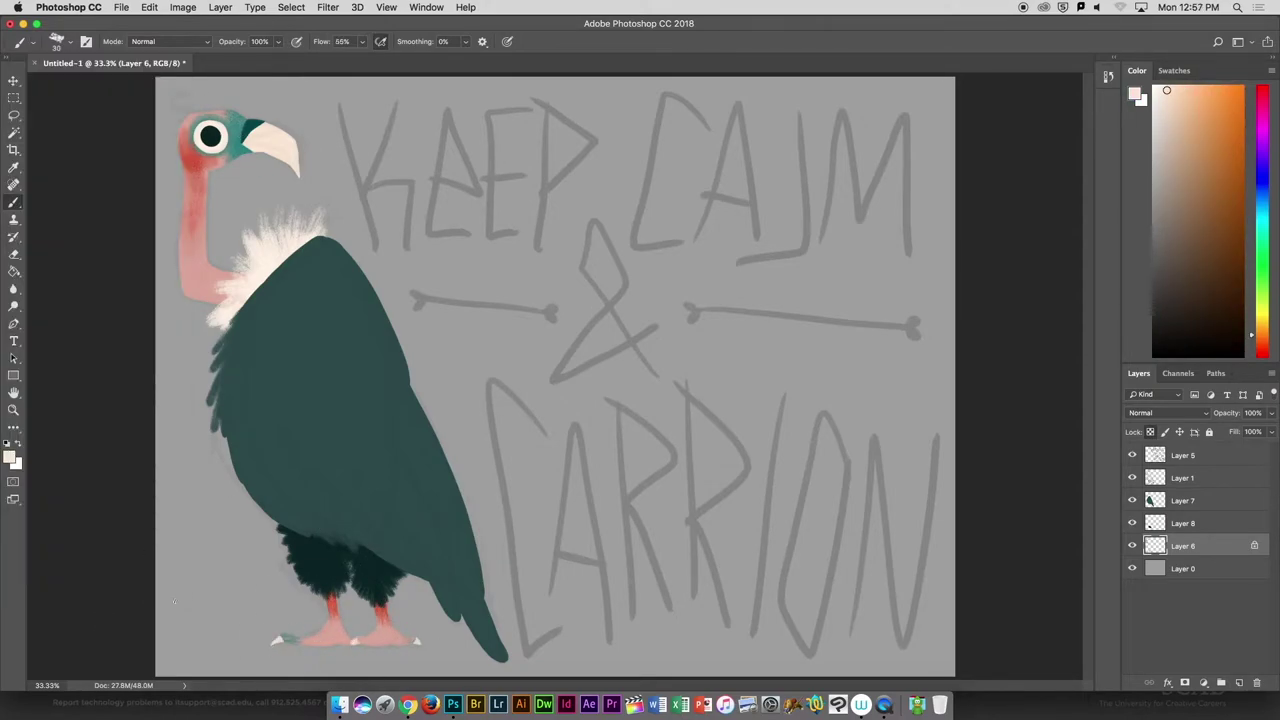
Lasso the wing and mottle it with dark teal feather strokes.
key(l)
mouse_move(246, 298)
mouse_down()
mouse_move(341, 543)
mouse_move(280, 540)
mouse_up()
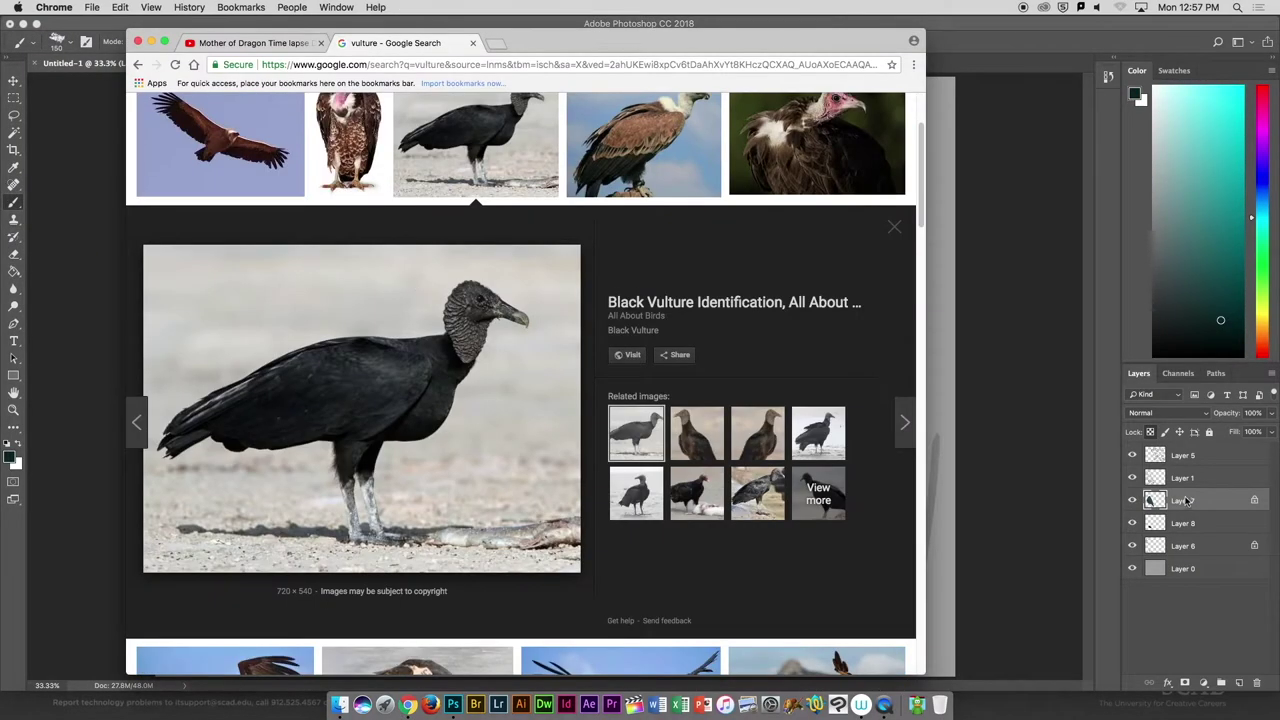
drag(400, 370, 370, 480)
drag(340, 340, 295, 370)
drag(300, 260, 430, 540)
mouse_move(351, 457)
mouse_down()
mouse_move(300, 357)
mouse_move(480, 580)
mouse_up()
drag(320, 430, 371, 486)
drag(460, 580, 371, 357)
drag(300, 500, 262, 389)
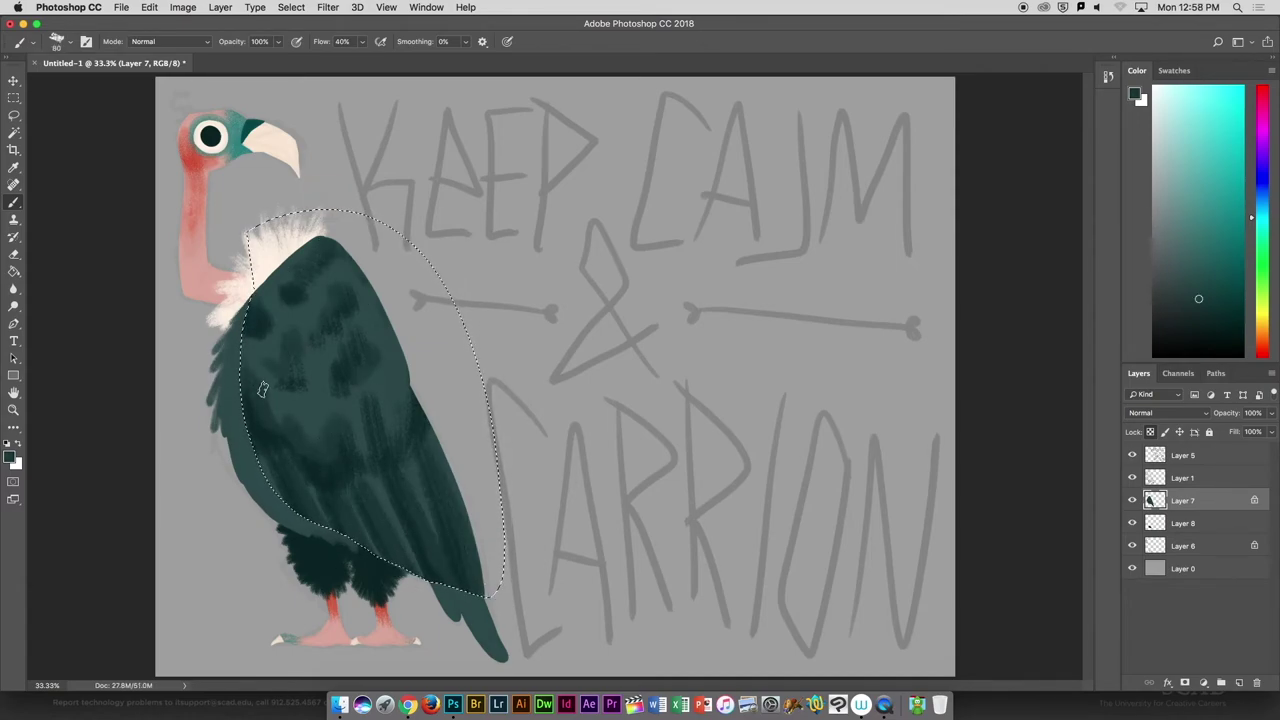
alt+click(256, 335)
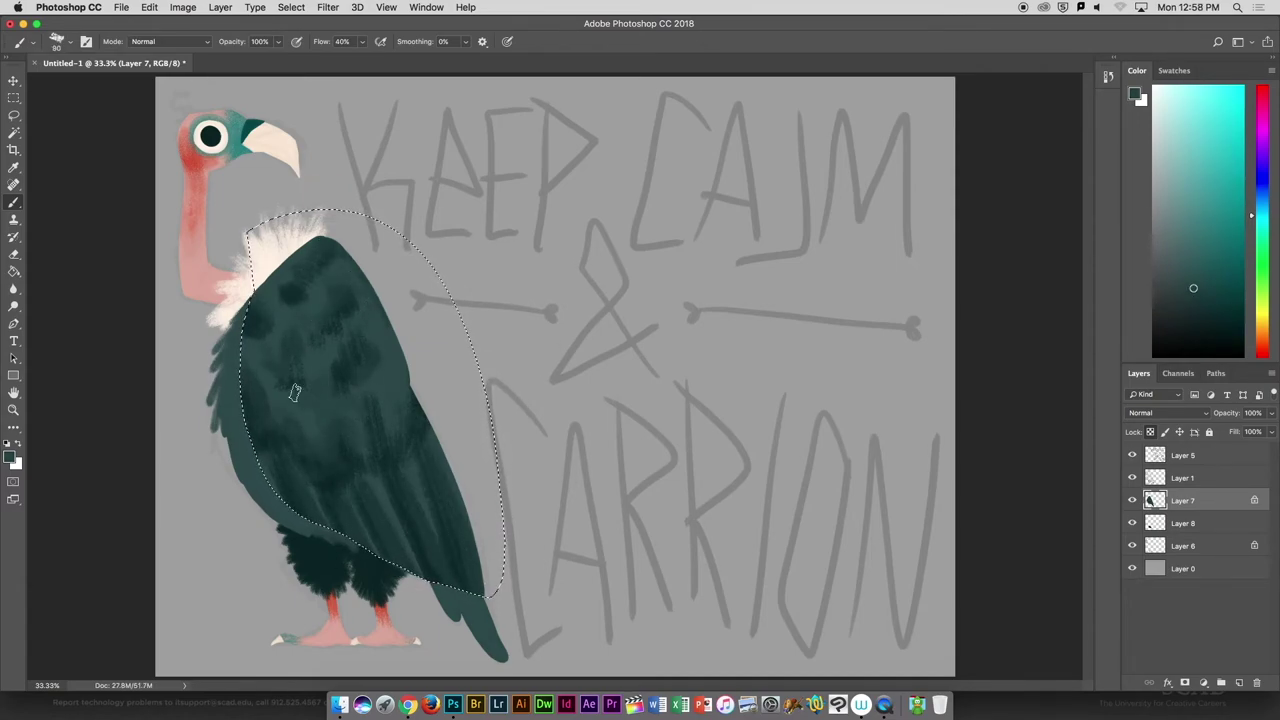
Deselect the wing and draw bright teal feather lines on the lower wing.
key(super+d)
click(1150, 431)
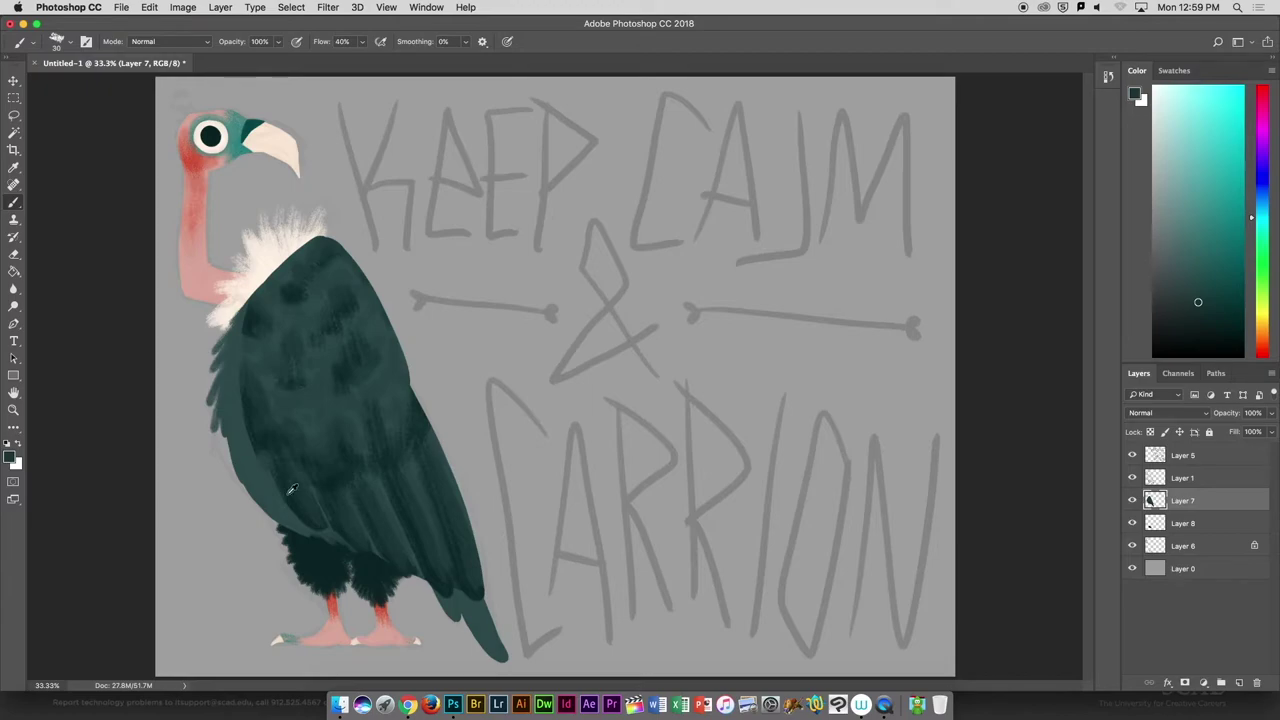
click(57, 41)
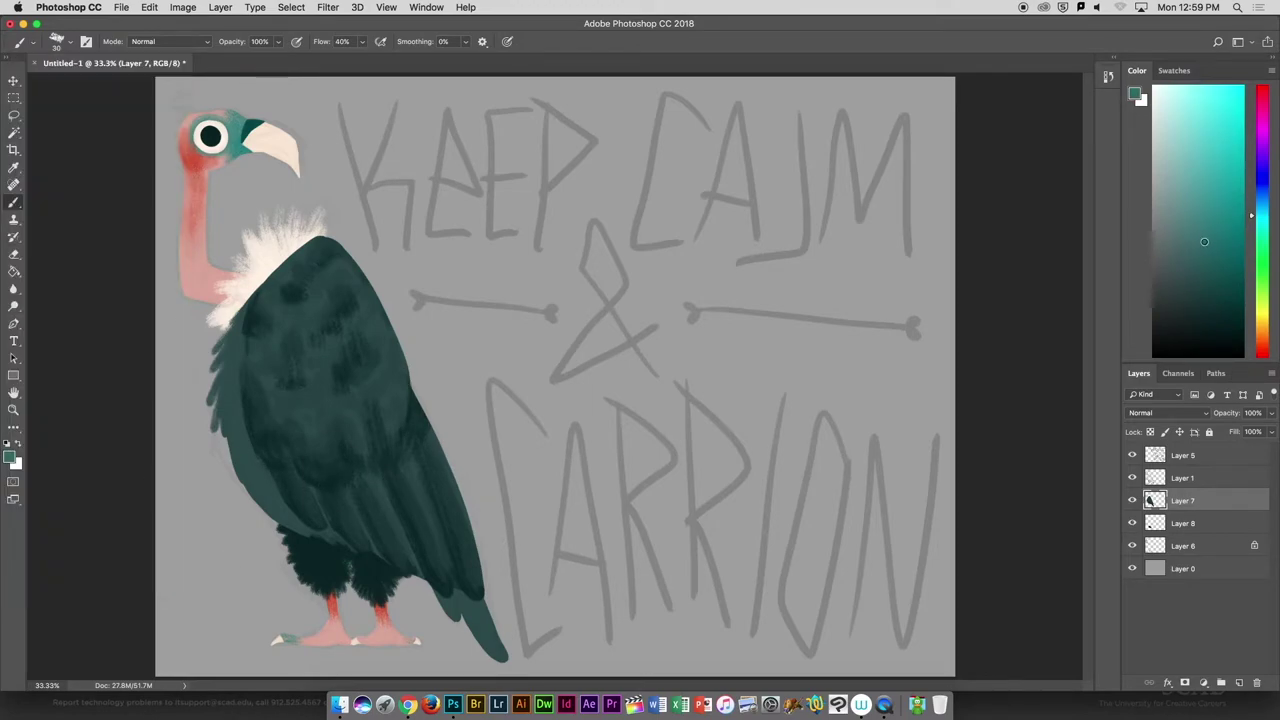
key(slash)
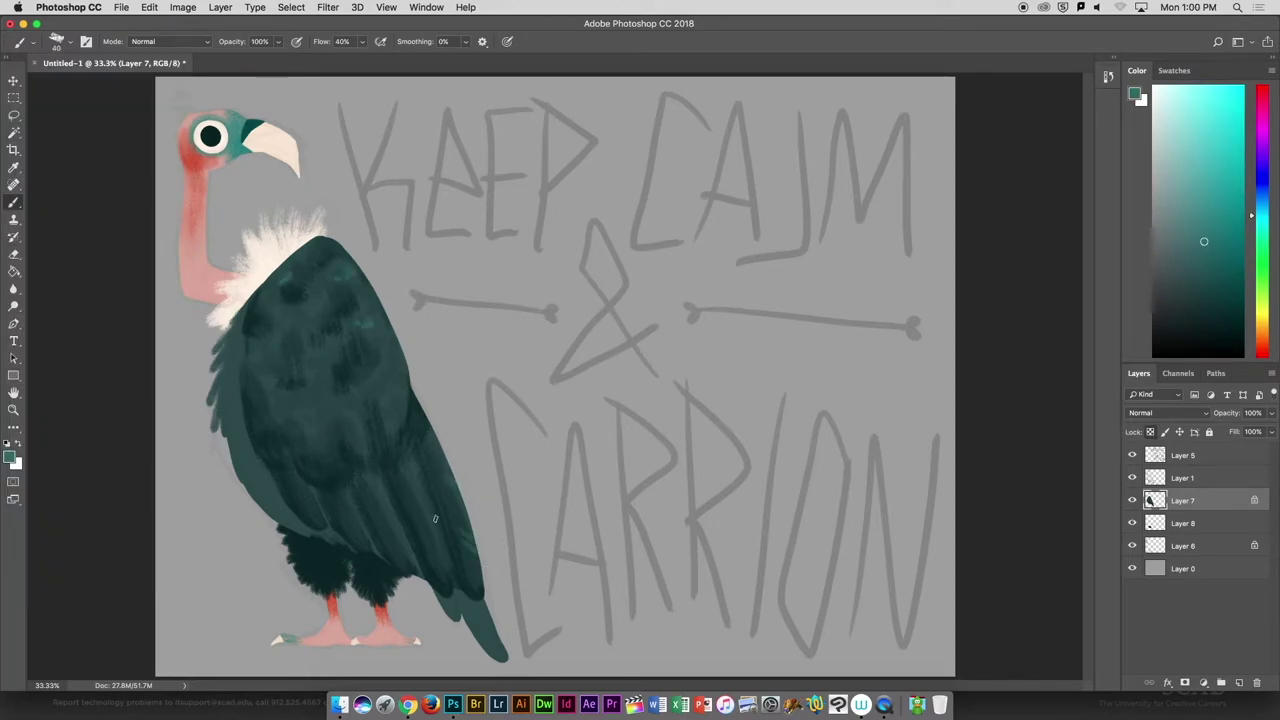
click(20, 41)
click(80, 150)
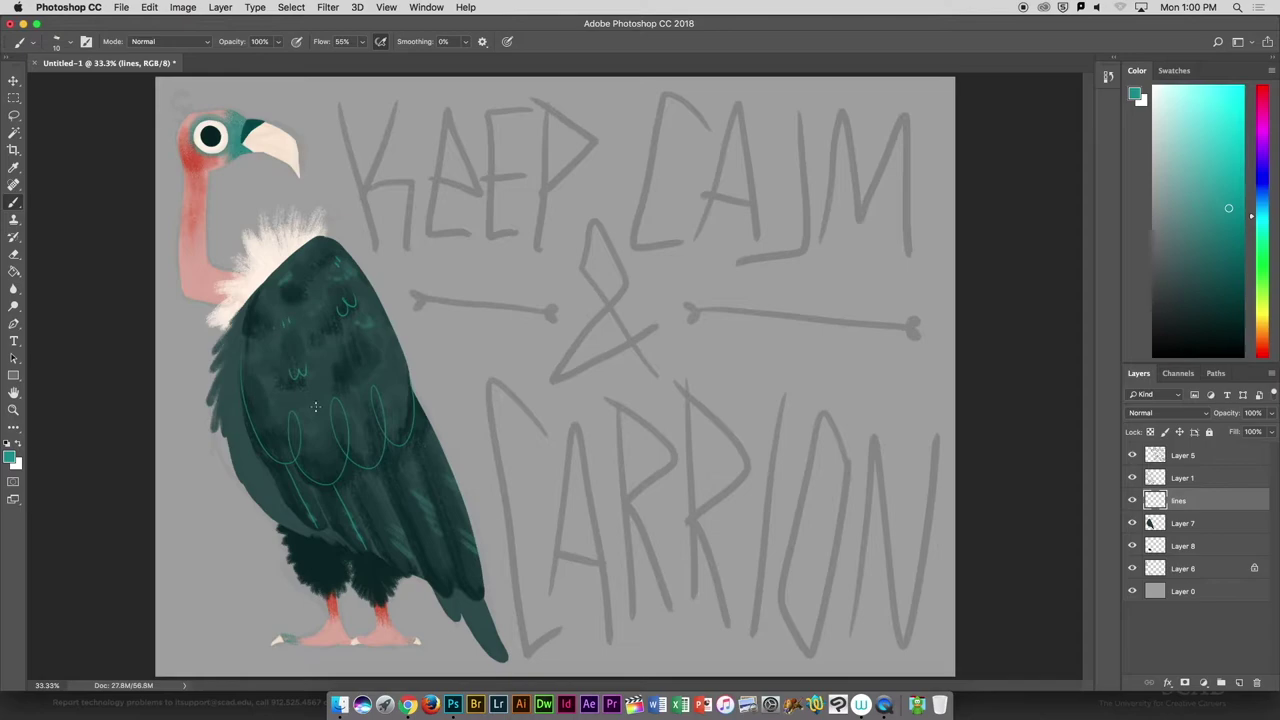
drag(372, 486, 410, 578)
drag(414, 496, 446, 590)
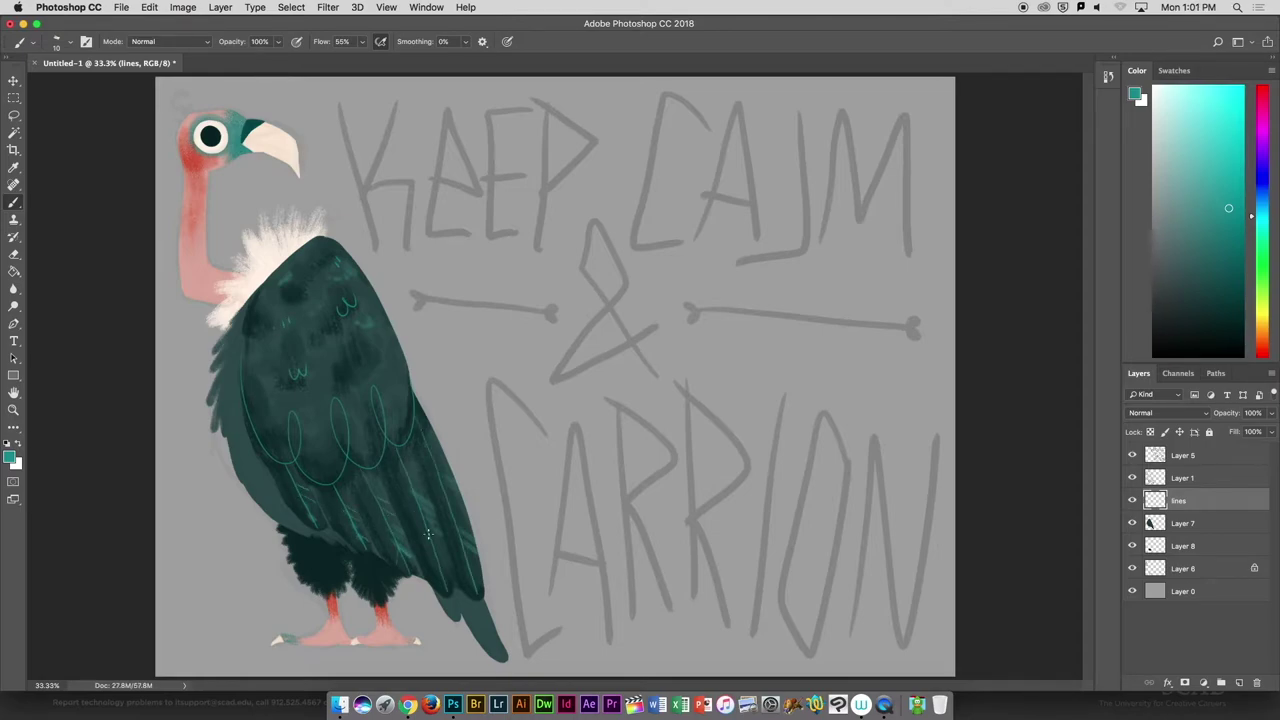
Lock Layer 7's transparency and shade the body and wing edge dark teal with a 100 brush.
alt+click(210, 138)
key(slash)
click(56, 41)
double_click(90, 300)
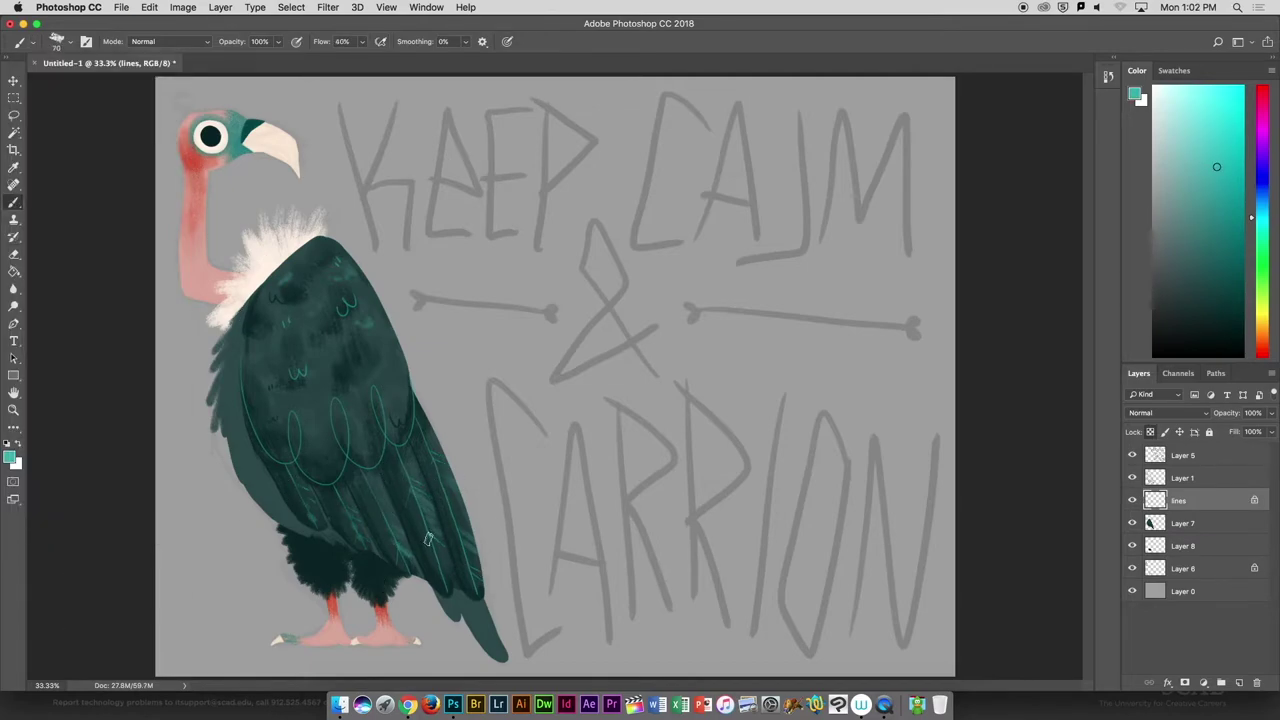
key(alt+bracketleft)
key(slash)
alt+click(442, 587)
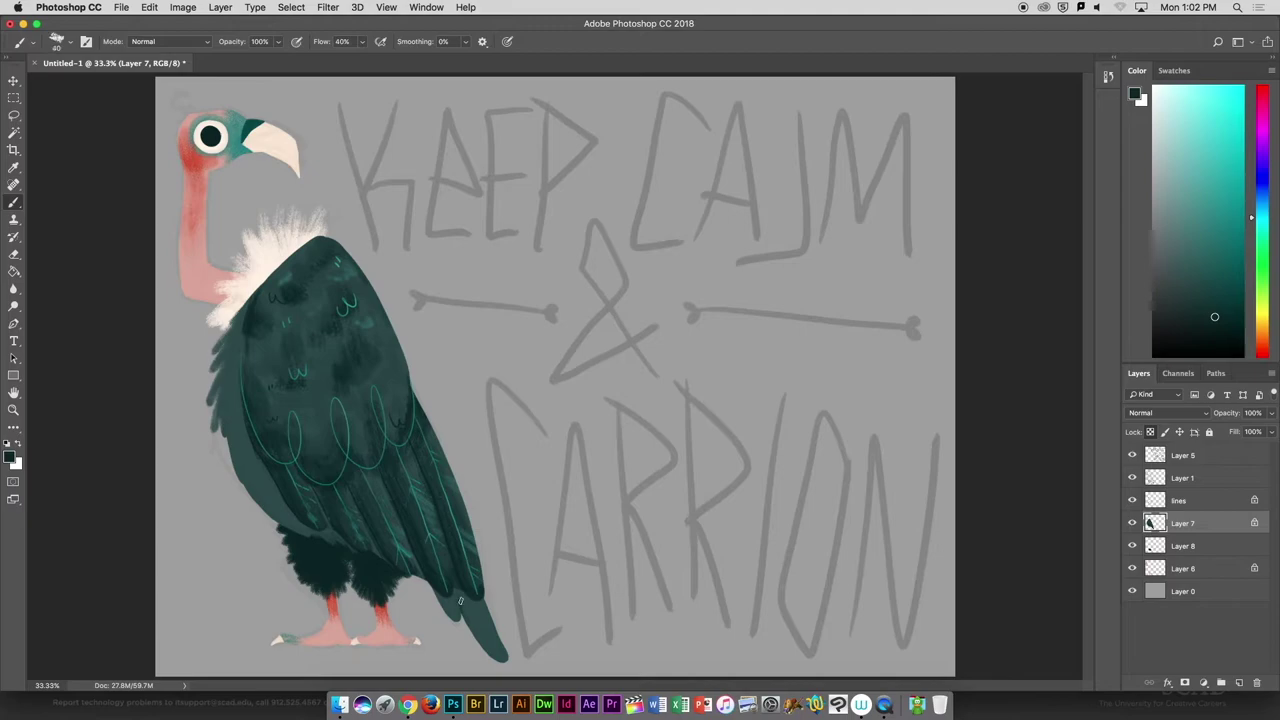
drag(222, 345, 216, 420)
drag(300, 530, 238, 395)
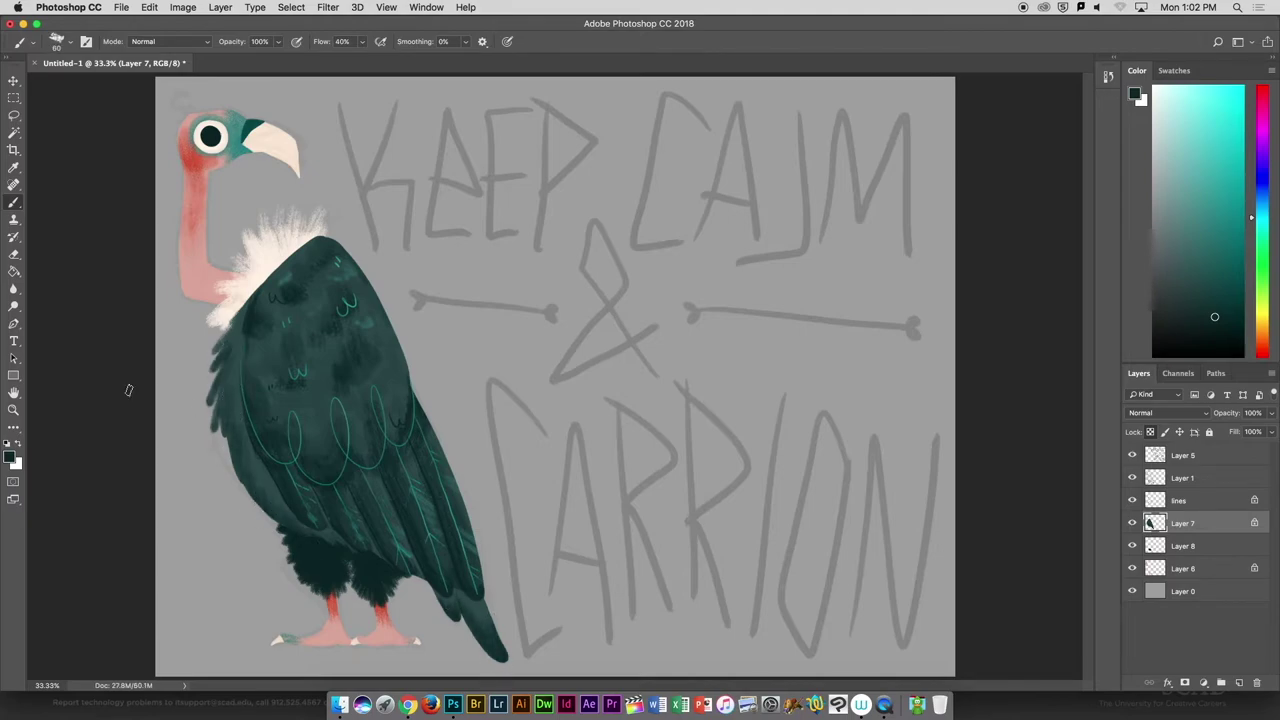
Lock transparency on Layers 8 and 6, zoom into the head, and pick pink.
key(alt+bracketleft)
key(slash)
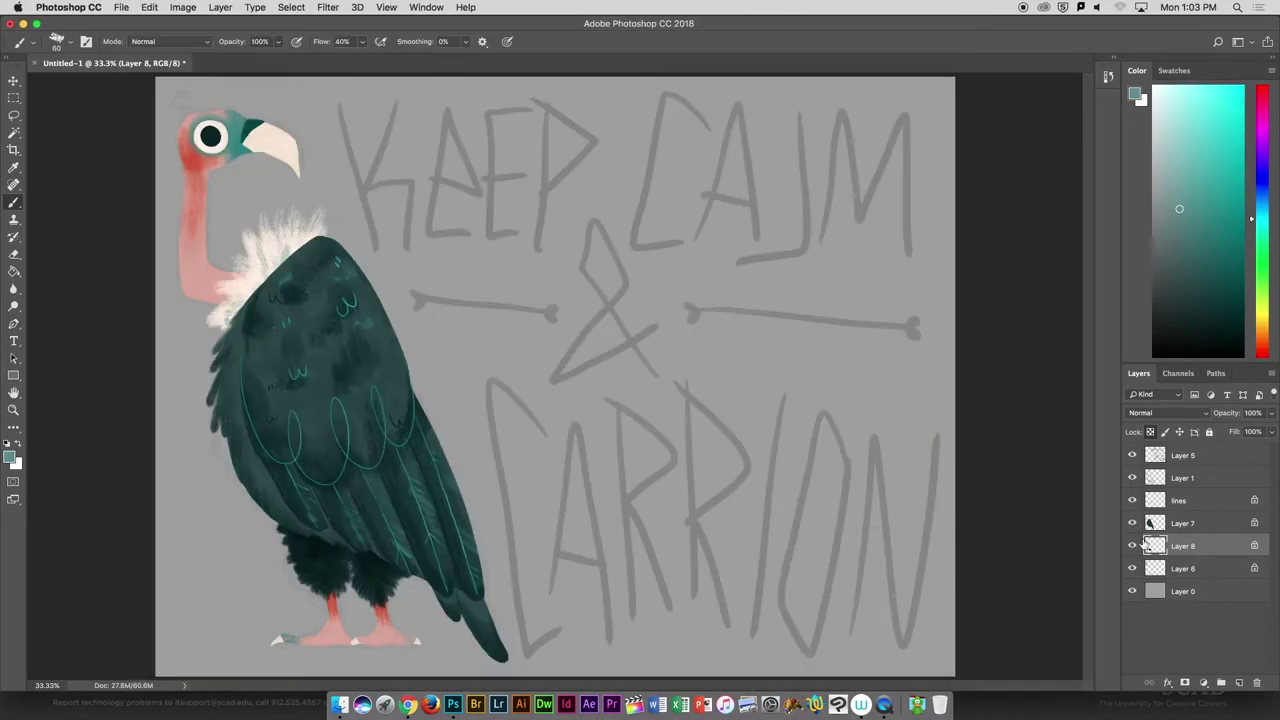
key(alt+bracketleft)
key(slash)
key(shift+5)
key(shift+4)
key(ctrl+plus)
alt+click(329, 344)
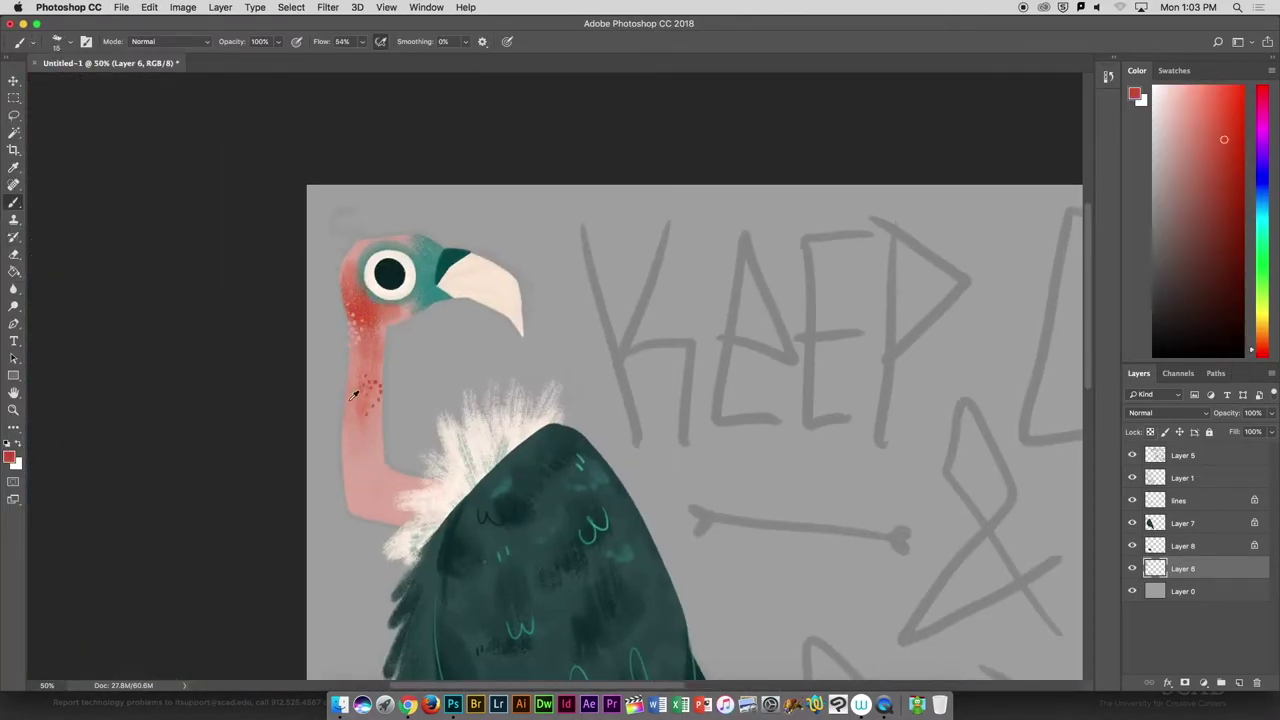
Sample pale pink and dark teal while checking the head against the whole vulture.
alt+click(402, 237)
key(ctrl+minus)
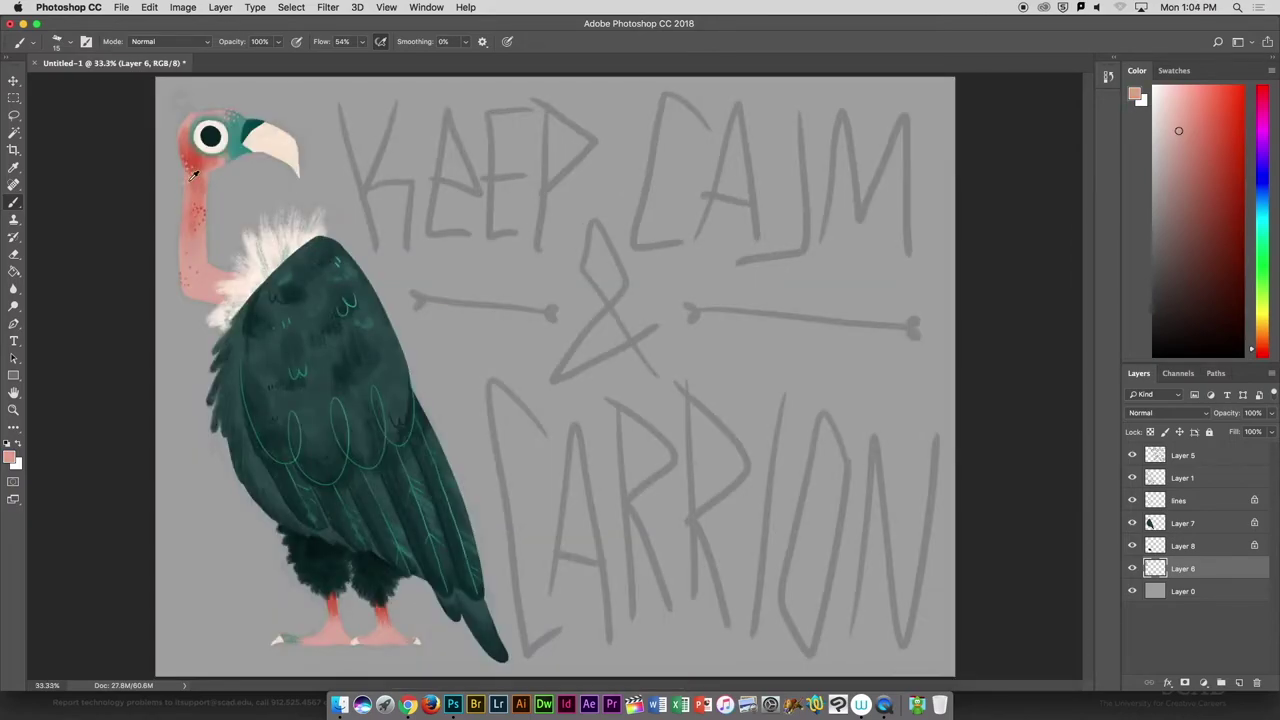
key(ctrl+plus)
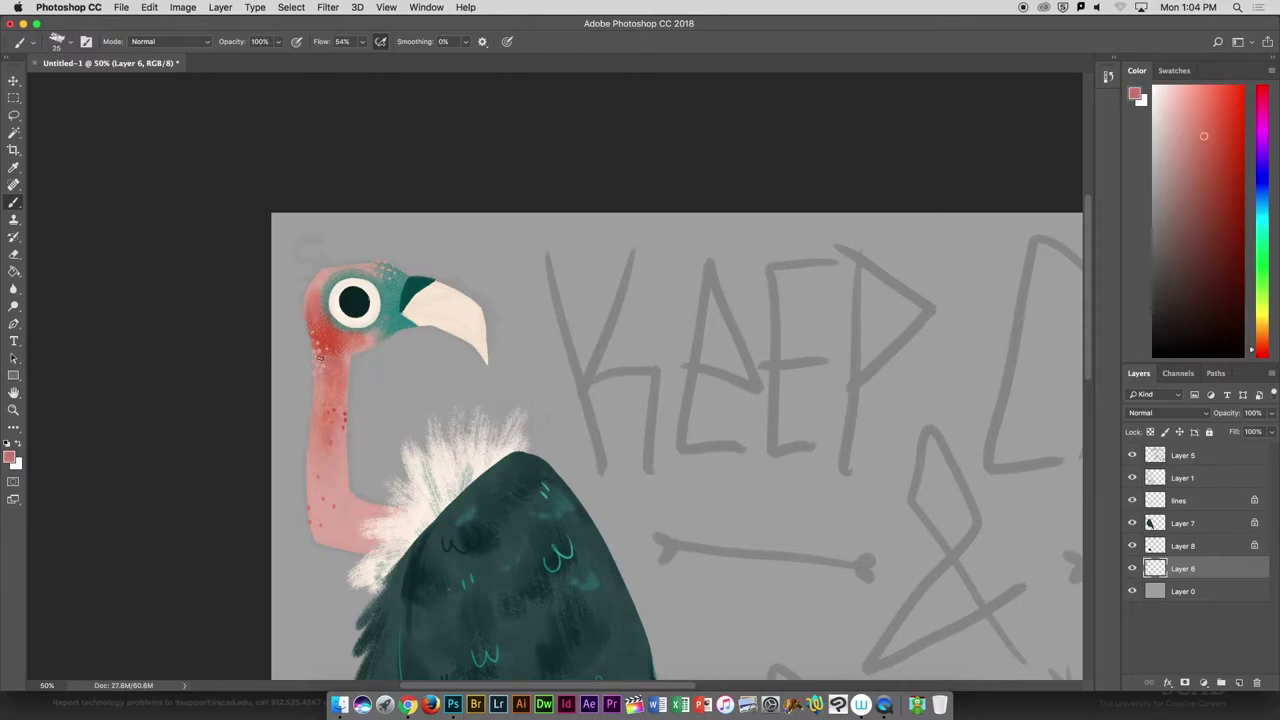
key(ctrl+minus)
alt+click(322, 259)
key(ctrl+plus)
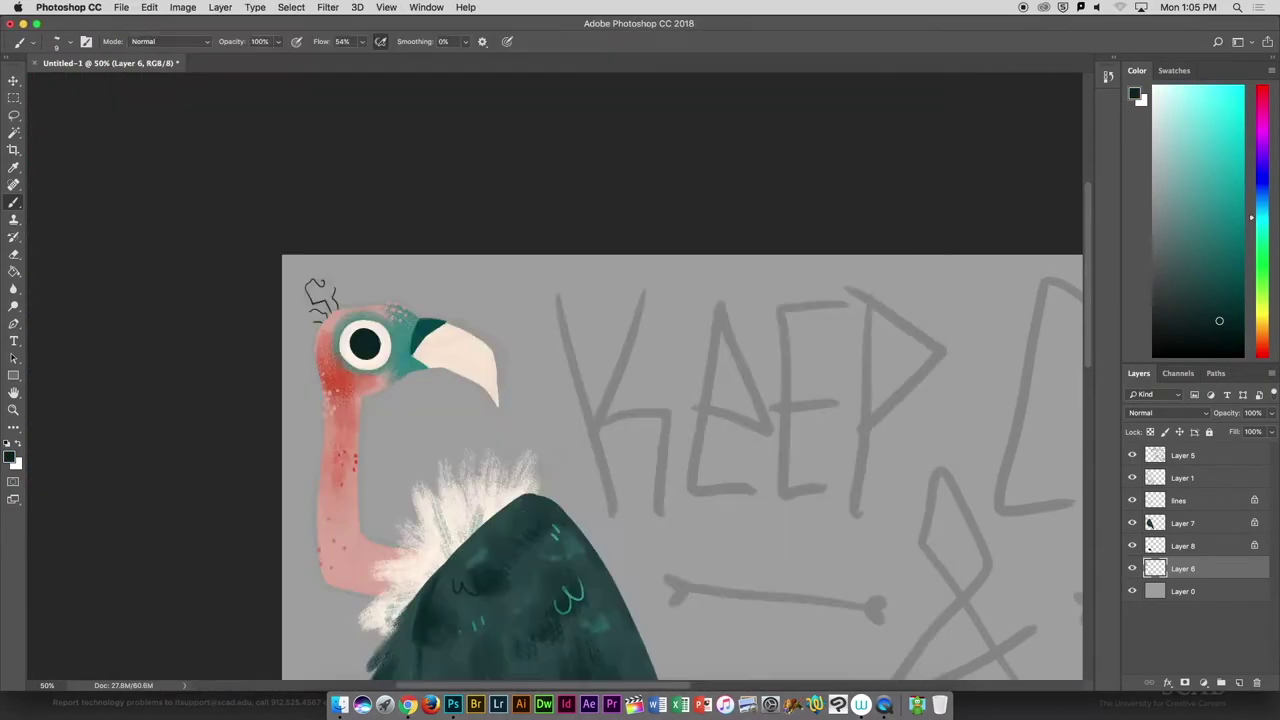
On the lines layer, pick lighter teal and the cheek red, then view the whole picture.
ctrl+click(573, 590)
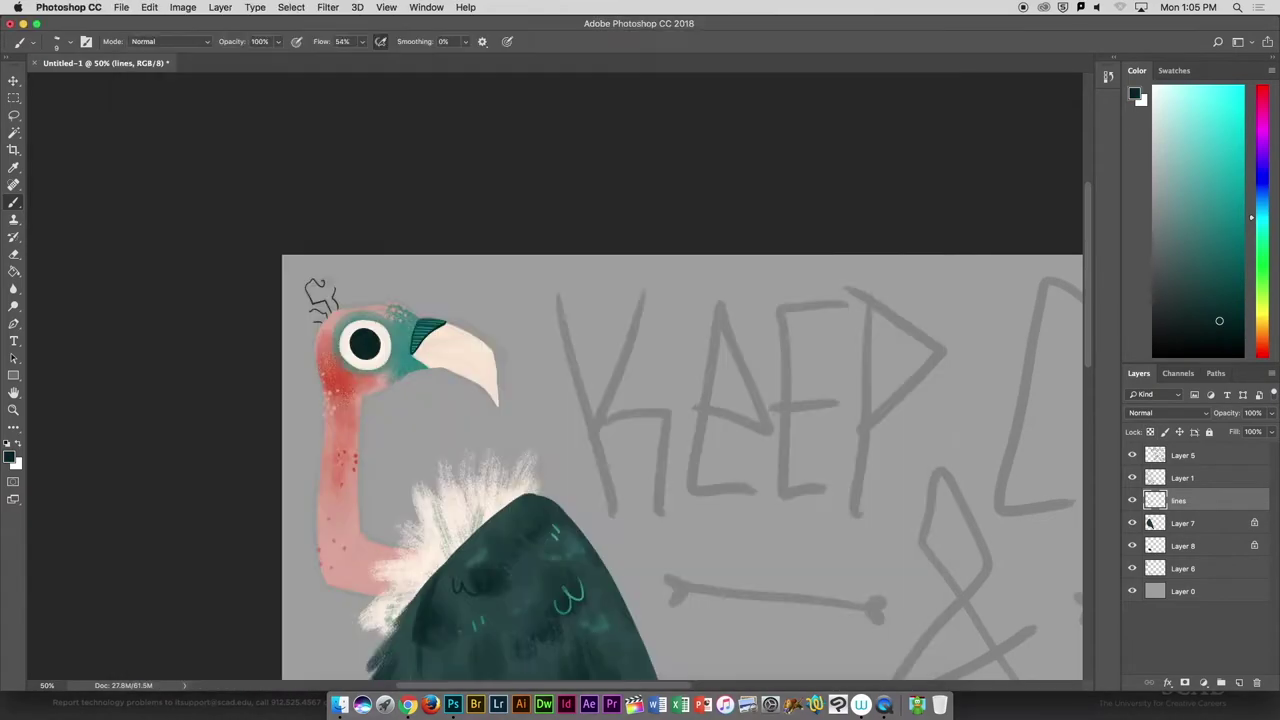
alt+click(410, 345)
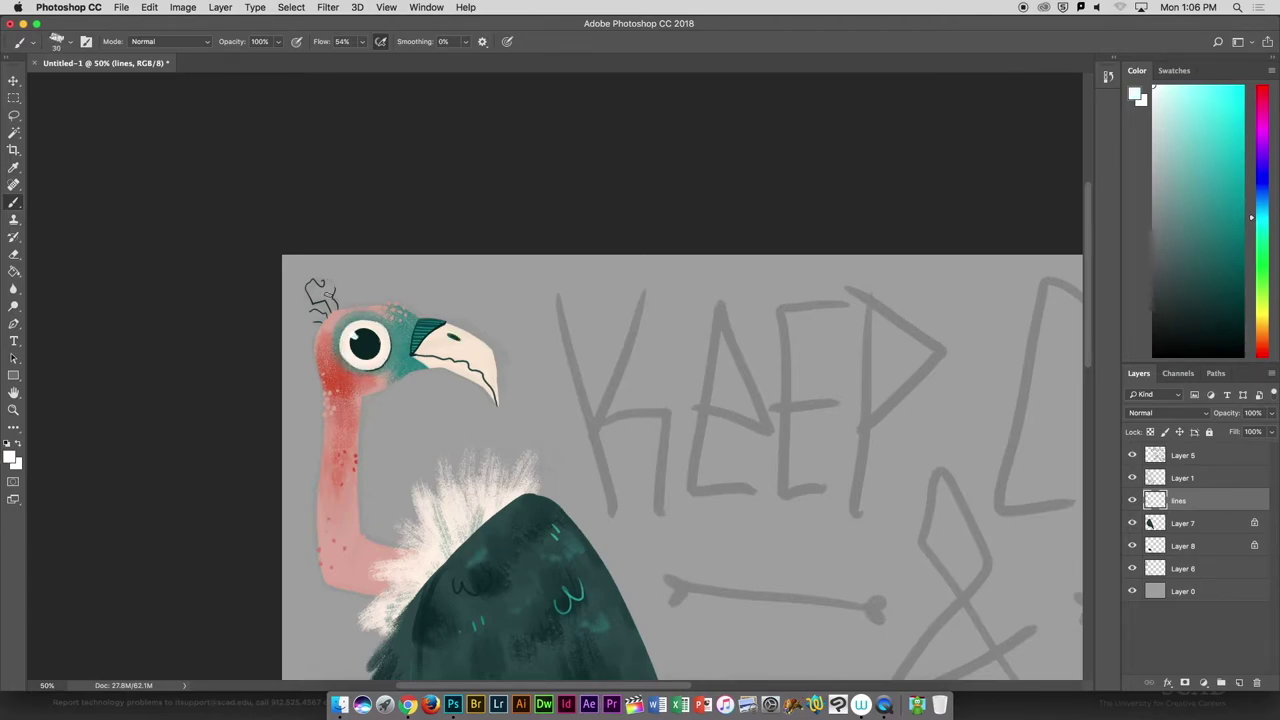
alt+click(335, 375)
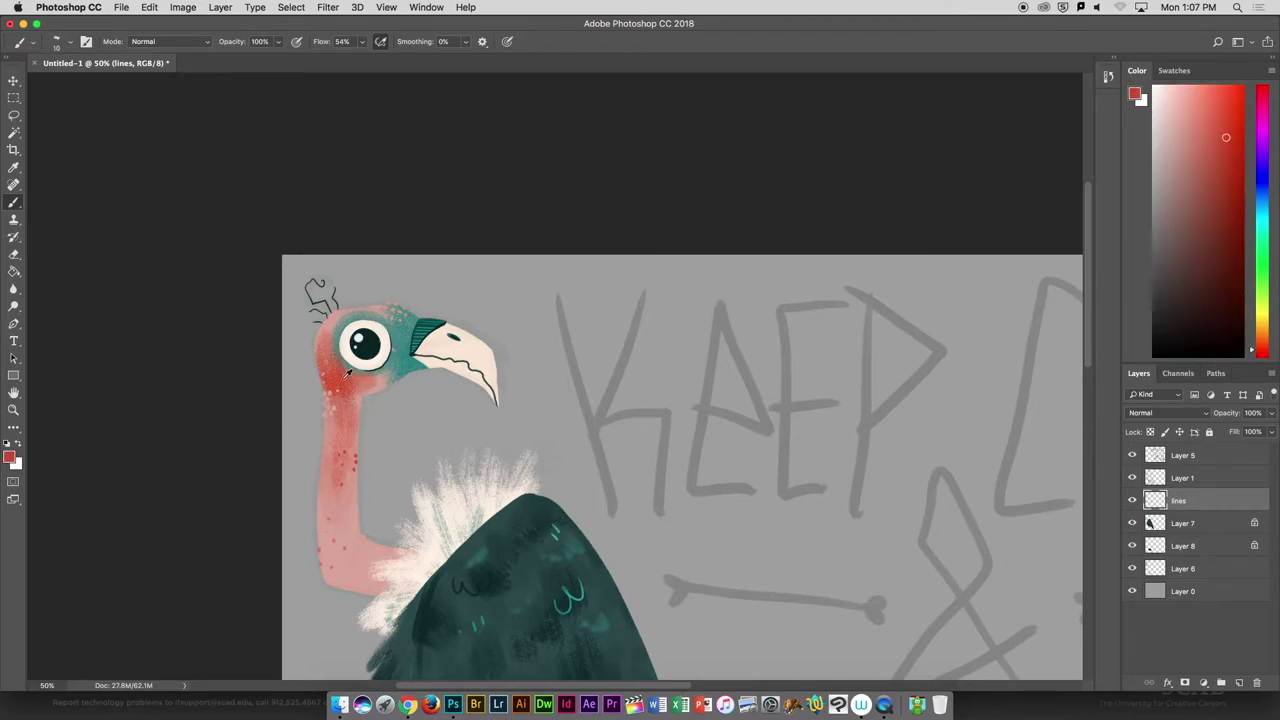
key(super+0)
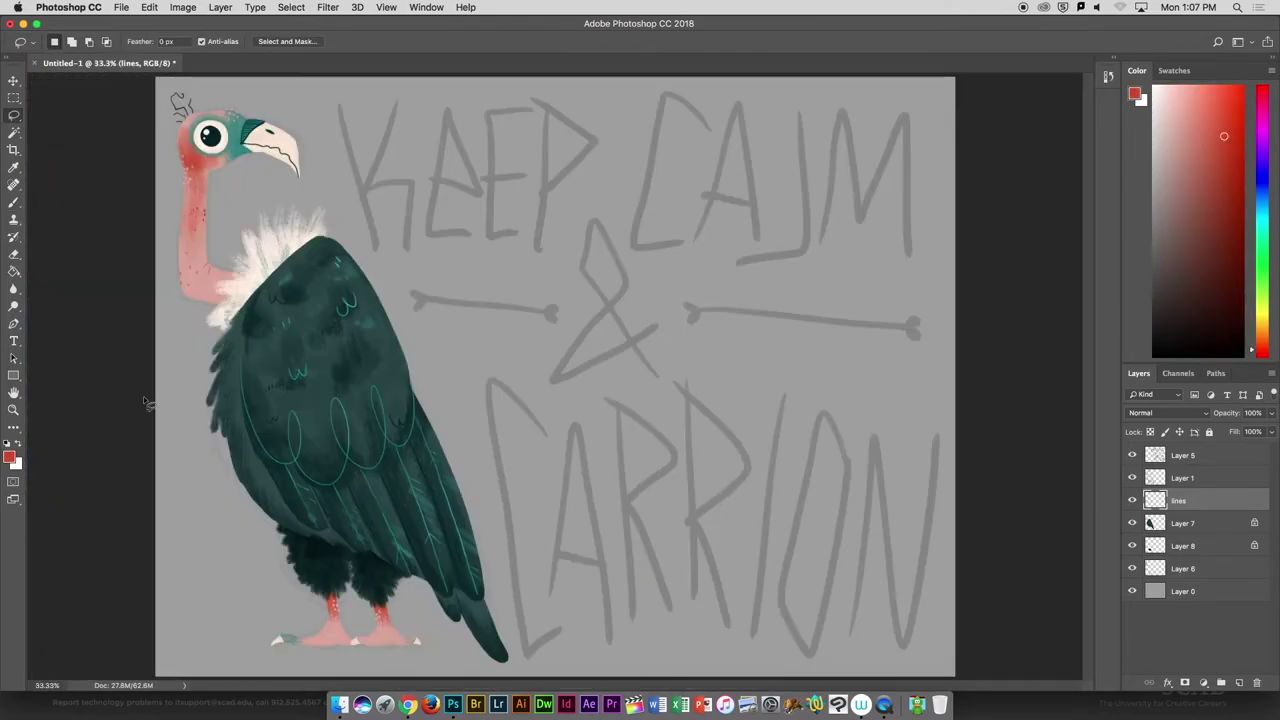
Transform the eye, choose a cream brush on Layer 6, sample the eye's teal and group the body layers.
key(super+t)
key(Return)
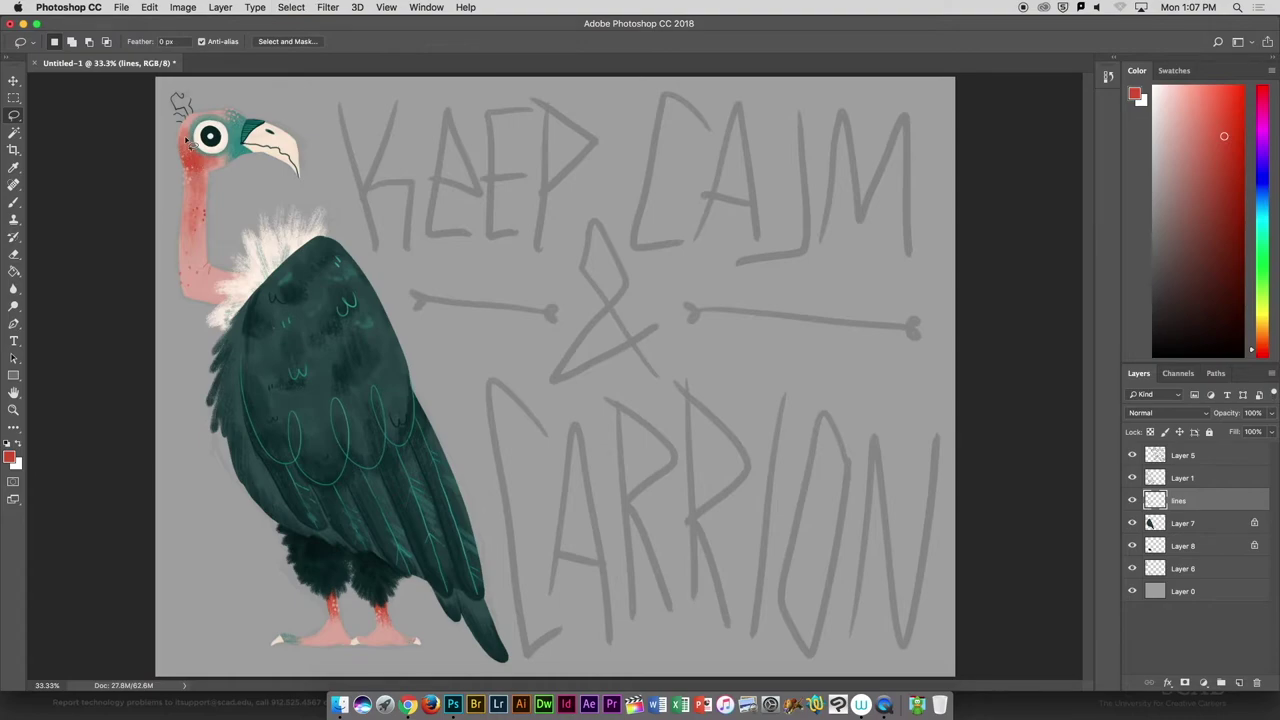
click(20, 41)
click(76, 182)
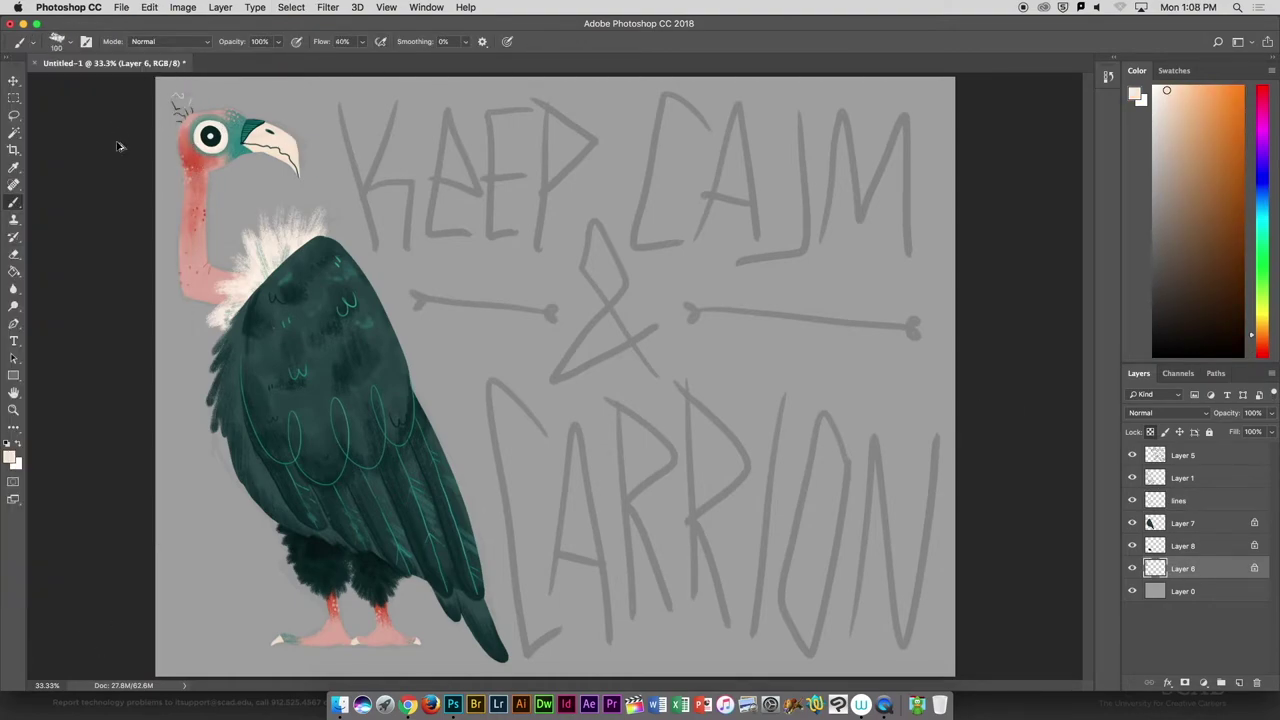
alt+click(243, 129)
key(ctrl+g)
Paint a dark stroke along the vulture's back and shift its hue.
drag(215, 320, 290, 497)
key(ctrl+u)
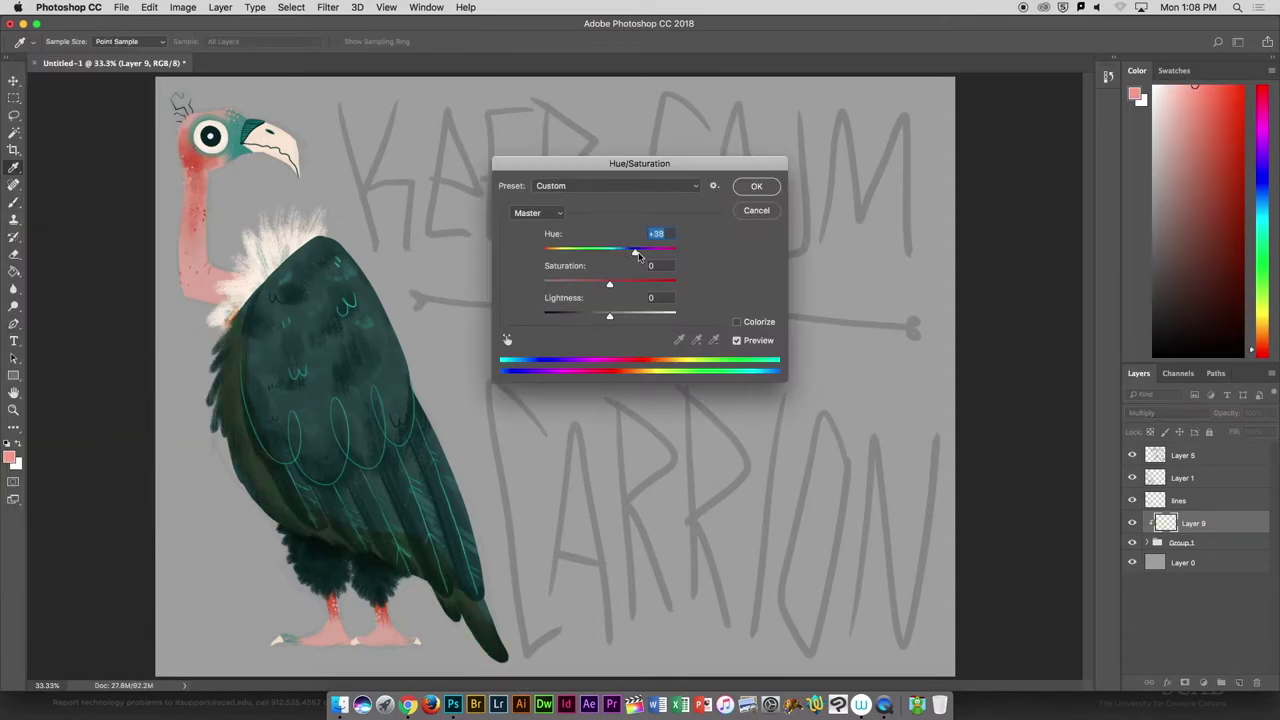
drag(617, 260, 583, 260)
key(Return)
key(ctrl+u)
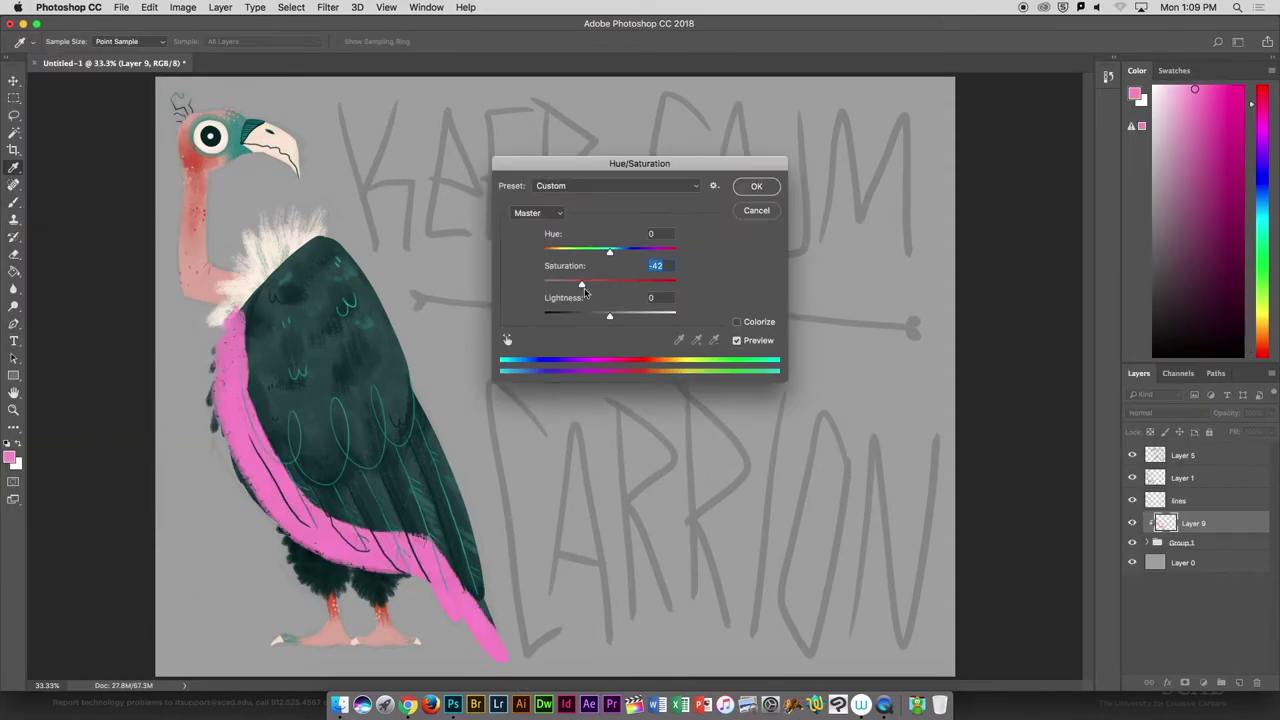
key(Return)
key(ctrl+z)
key(bracketleft)
key(bracketleft)
key(bracketleft)
Paint pink on the neck, ruff, beak and feet with 70–80 px brushes.
mouse_move(218, 318)
mouse_down()
mouse_move(200, 252)
mouse_move(204, 172)
mouse_up()
drag(284, 140, 240, 136)
key(bracketright)
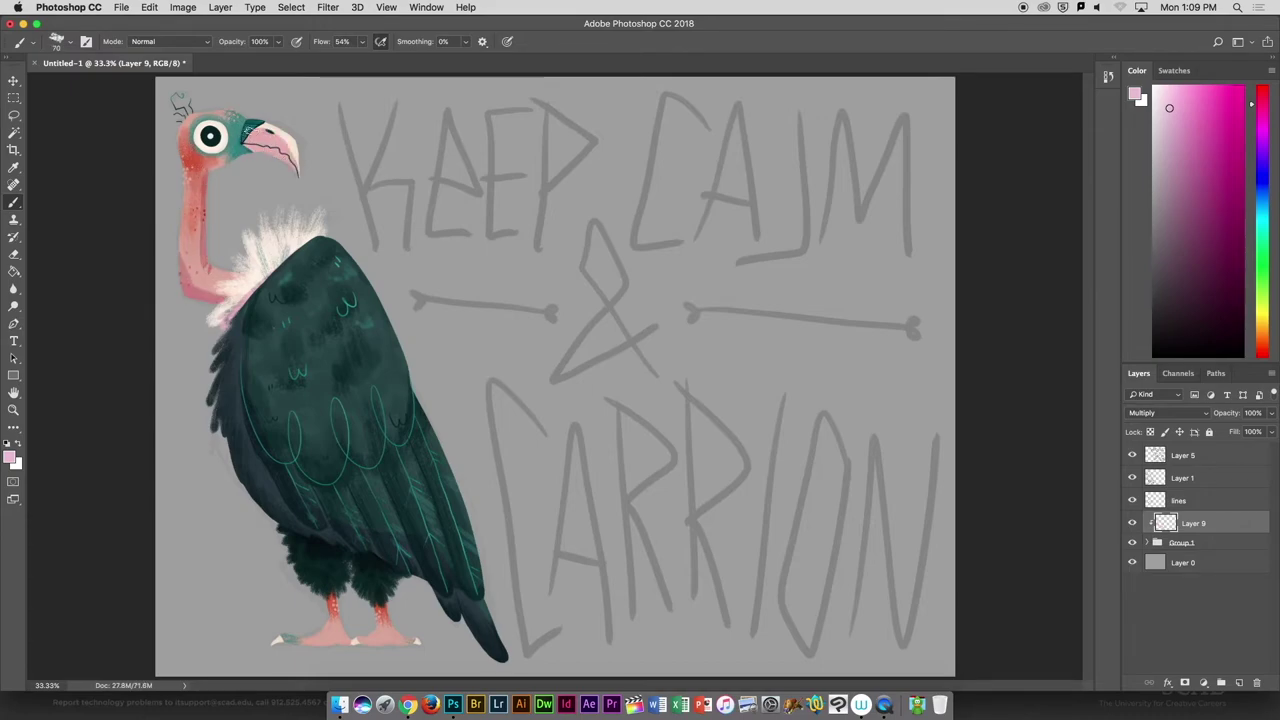
drag(194, 134, 198, 172)
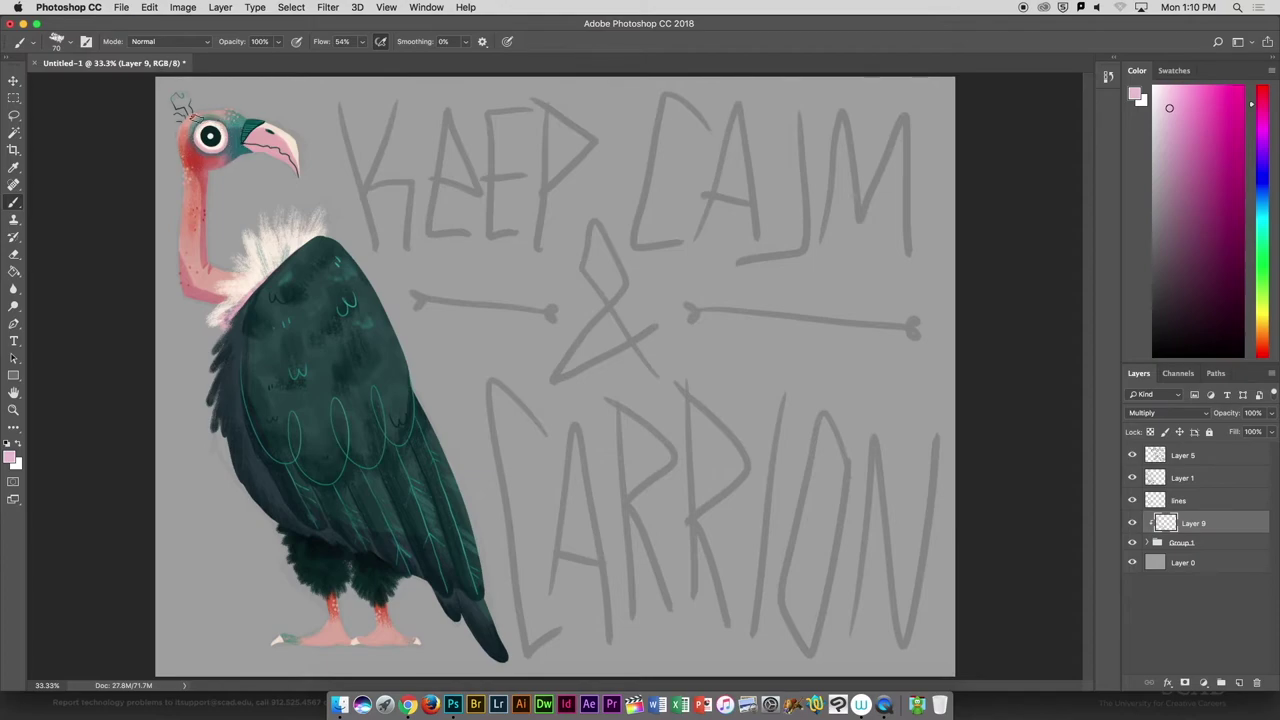
key(bracketright)
mouse_move(354, 643)
mouse_down()
mouse_move(405, 636)
mouse_move(290, 642)
mouse_move(350, 630)
mouse_up()
Smudge the paint, zoom out to 25% and shift the vulture's hue by -26.
drag(14, 288, 70, 330)
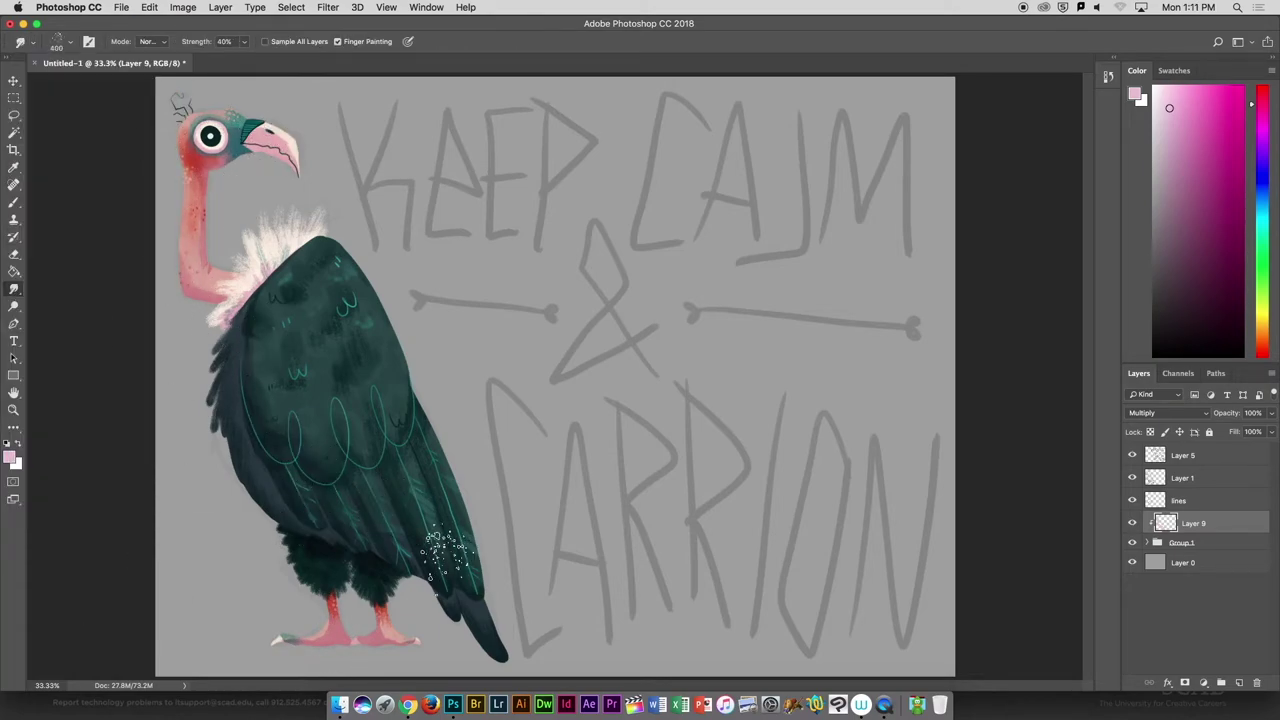
key(super+minus)
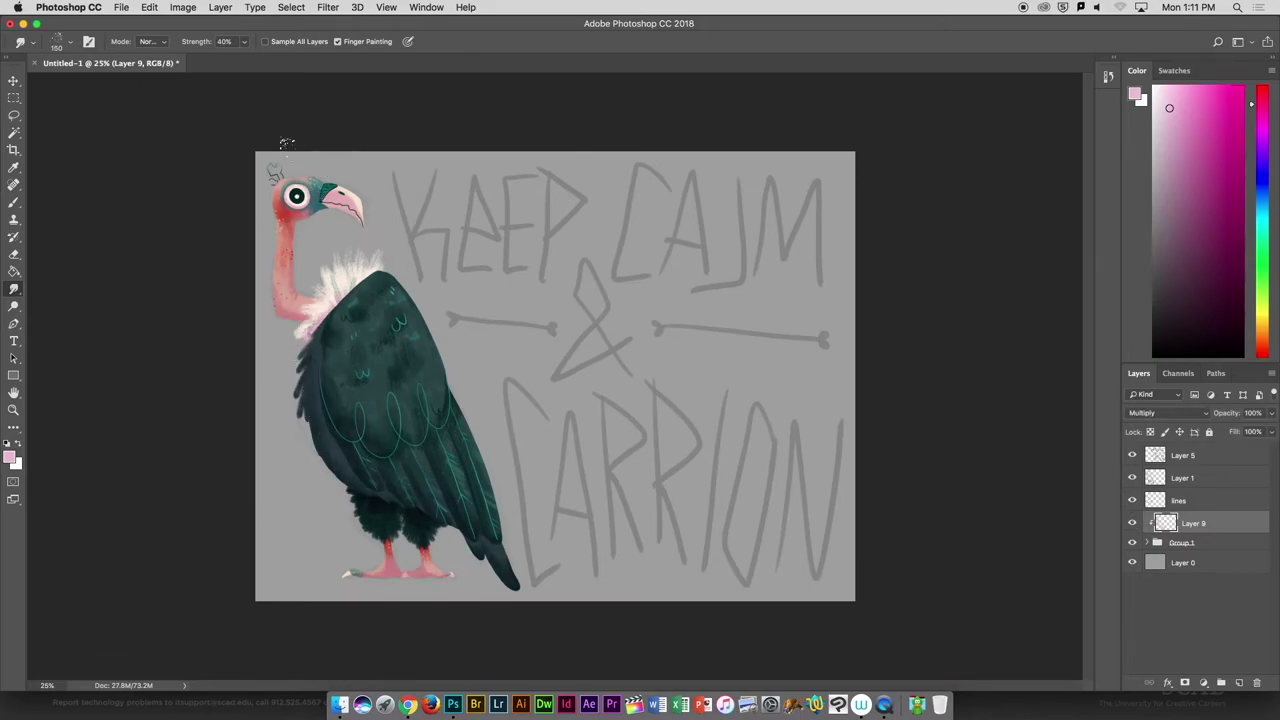
key(ctrl+u)
drag(609, 251, 592, 251)
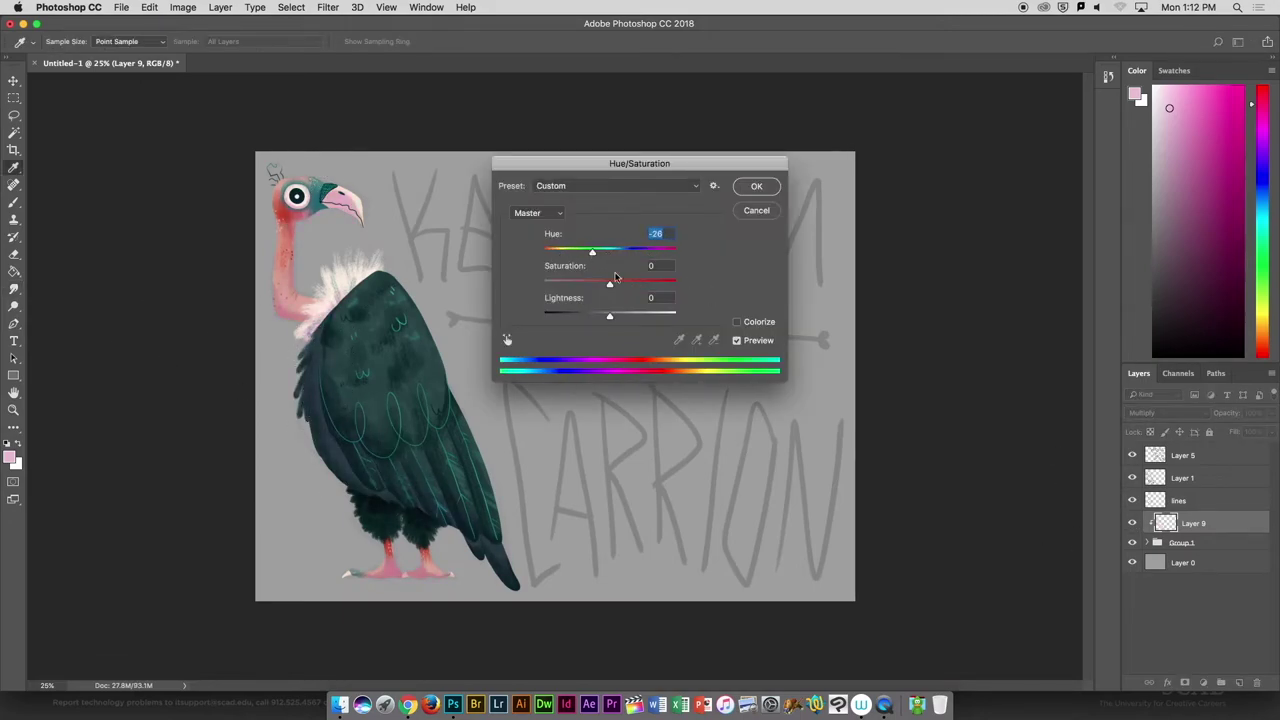
key(Return)
key(r)
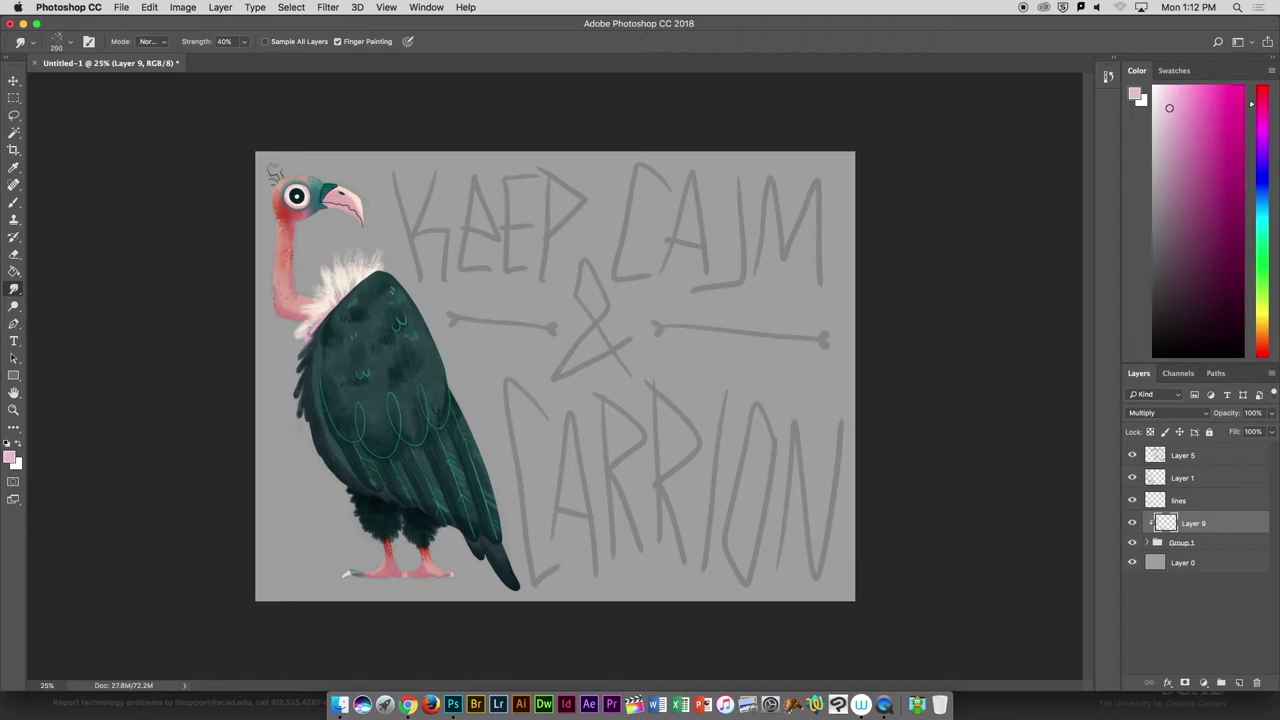
key(b)
Save the document as keep calm and carrion.psd.
key(super+s)
text(keep calm and carrion.psd)
key(Return)
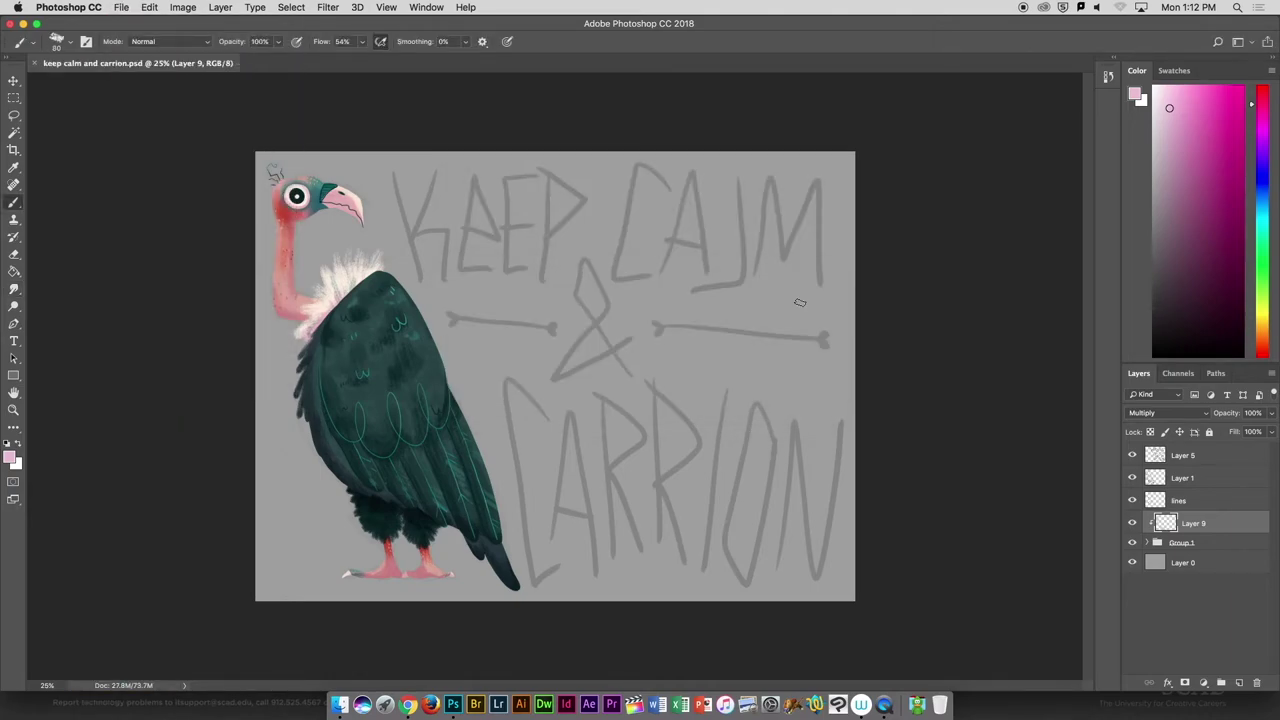
Add a new layer above 'lines' with white as the painting colour, undoing a test stroke.
click(1180, 500)
key(x)
key(bracketright)
key(super+shift+alt+n)
drag(398, 198, 450, 158)
key(super+z)
key(l)
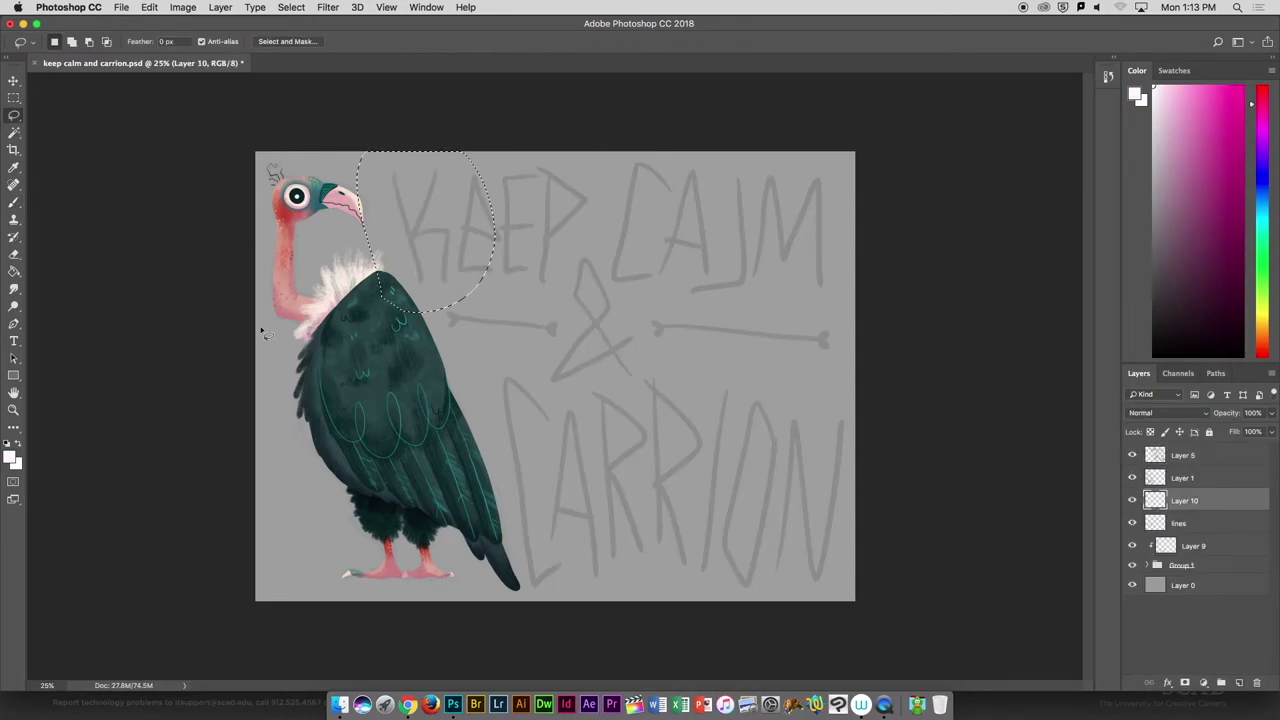
key(super+equal)
Trace polygonal selections around the K and first E of KEEP.
click(410, 237)
click(466, 457)
click(511, 455)
double_click(540, 339)
click(614, 431)
click(538, 440)
click(588, 236)
click(636, 360)
click(560, 378)
click(622, 412)
double_click(614, 431)
Add the second E and the P to the selection and fill KEEP white.
shift+click(626, 215)
click(633, 446)
click(698, 446)
click(707, 331)
double_click(700, 236)
shift+click(718, 258)
click(726, 455)
click(745, 260)
double_click(720, 258)
shift+click(708, 220)
click(806, 288)
click(724, 372)
double_click(815, 275)
key(alt+BackSpace)
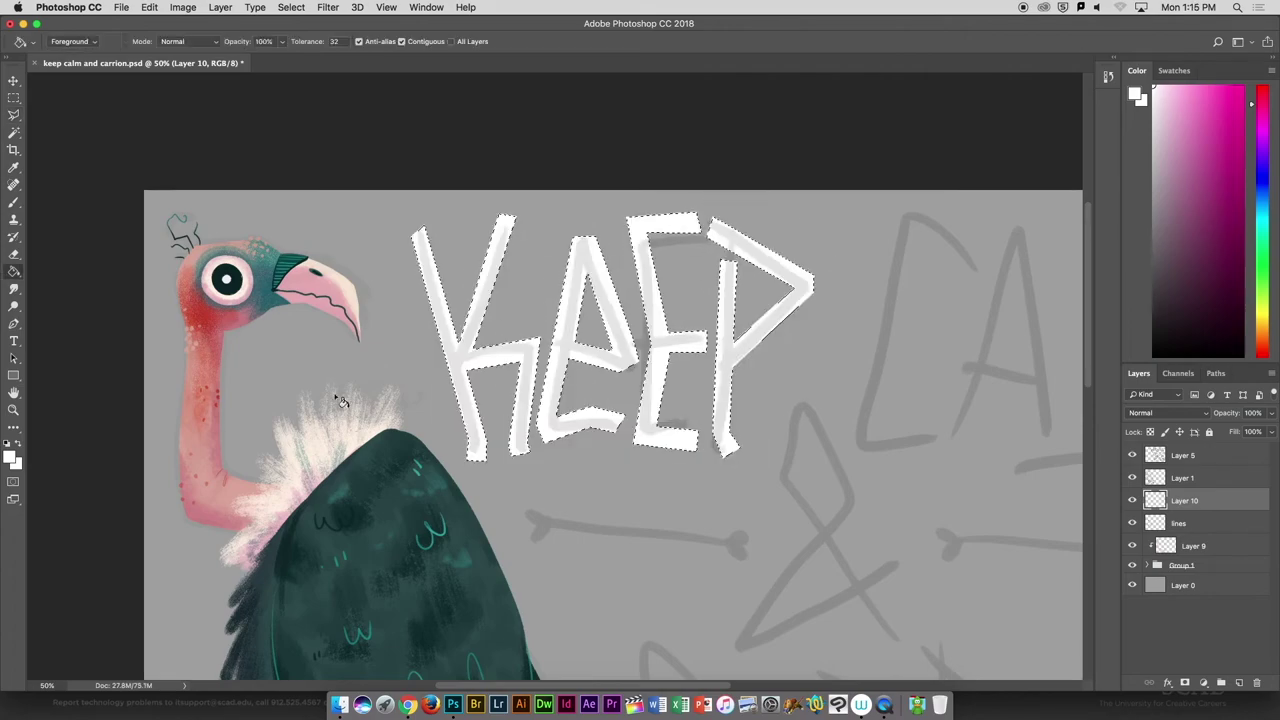
Outline the C and the A, with its crossbar, of CALM.
scroll(325, 378, right, 10)
click(596, 300)
click(548, 271)
click(522, 265)
click(596, 300)
shift+click(566, 480)
click(633, 259)
click(654, 264)
click(672, 479)
double_click(583, 479)
shift+click(546, 394)
click(641, 434)
double_click(591, 394)
Select the remaining CALM letters, fill CALM white and deselect.
shift+click(727, 272)
click(724, 492)
click(746, 511)
double_click(741, 342)
shift+click(752, 490)
click(764, 268)
click(870, 270)
click(902, 525)
click(828, 463)
double_click(784, 467)
key(alt+BackSpace)
key(ctrl+d)
Select the ampersand, fill it white and deselect.
scroll(571, 400, down, 3)
click(648, 548)
click(486, 537)
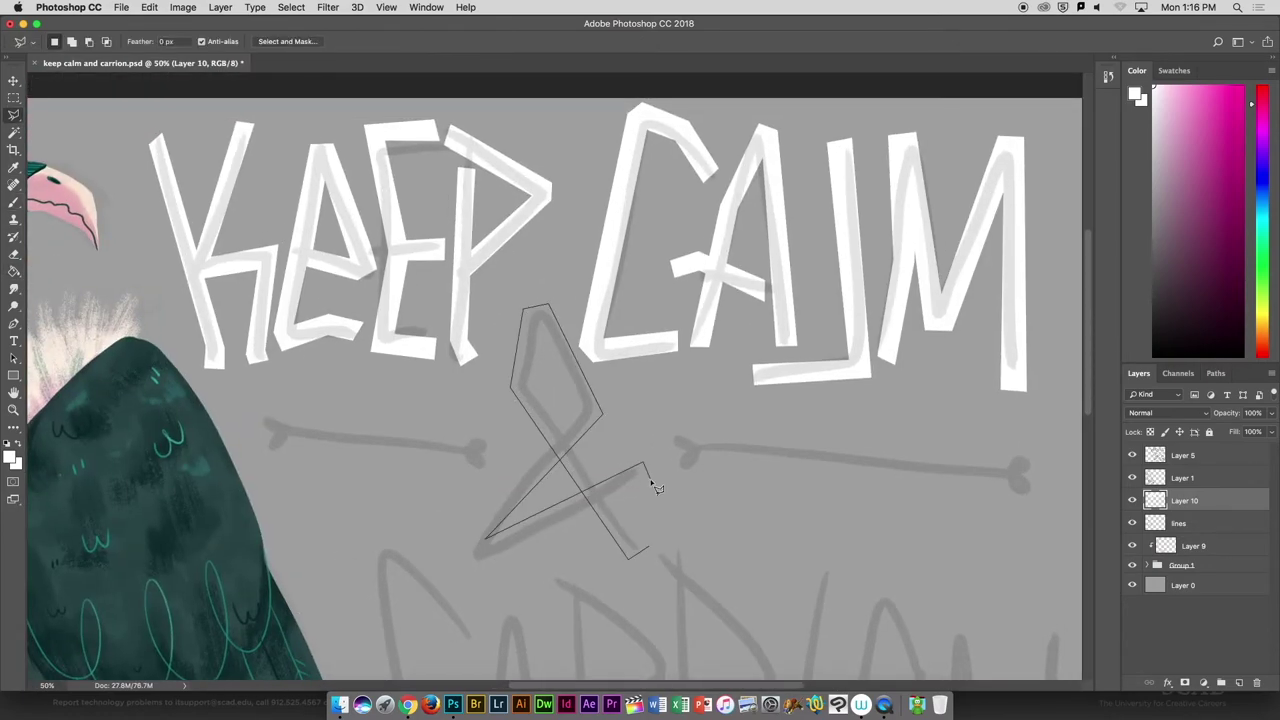
double_click(651, 560)
key(alt+BackSpace)
key(ctrl+d)
Outline the C, the A and the first R of CARRION.
scroll(289, 334, down, 5)
click(287, 256)
click(343, 622)
click(258, 225)
double_click(375, 318)
shift+click(375, 560)
click(494, 638)
double_click(466, 642)
alt+click(425, 345)
double_click(405, 505)
shift+click(481, 285)
double_click(508, 600)
shift+click(460, 258)
click(588, 338)
click(585, 585)
double_click(512, 598)
Outline the second R and the I of CARRION.
shift+click(601, 222)
double_click(597, 574)
shift+click(568, 236)
click(706, 345)
click(630, 428)
double_click(660, 600)
shift+click(757, 243)
click(728, 430)
double_click(705, 628)
Outline the O and N, fill CARRION white and deselect.
shift+click(772, 258)
scroll(600, 330, right, 3)
click(548, 575)
click(594, 660)
click(667, 350)
click(632, 252)
shift+click(648, 630)
click(683, 267)
click(737, 615)
click(764, 440)
double_click(789, 268)
key(alt+BackSpace)
key(super+d)
Try a loose freehand selection of CARRION at 33.3% zoom, then cancel it.
key(super+minus)
key(shift+l)
drag(518, 381, 460, 345)
key(super+d)
key(b)
key(super+plus)
key(l)
Select both bone dividers and fill them white.
click(477, 413)
click(287, 401)
click(290, 413)
double_click(477, 426)
click(706, 420)
double_click(1030, 445)
click(14, 114)
click(80, 104)
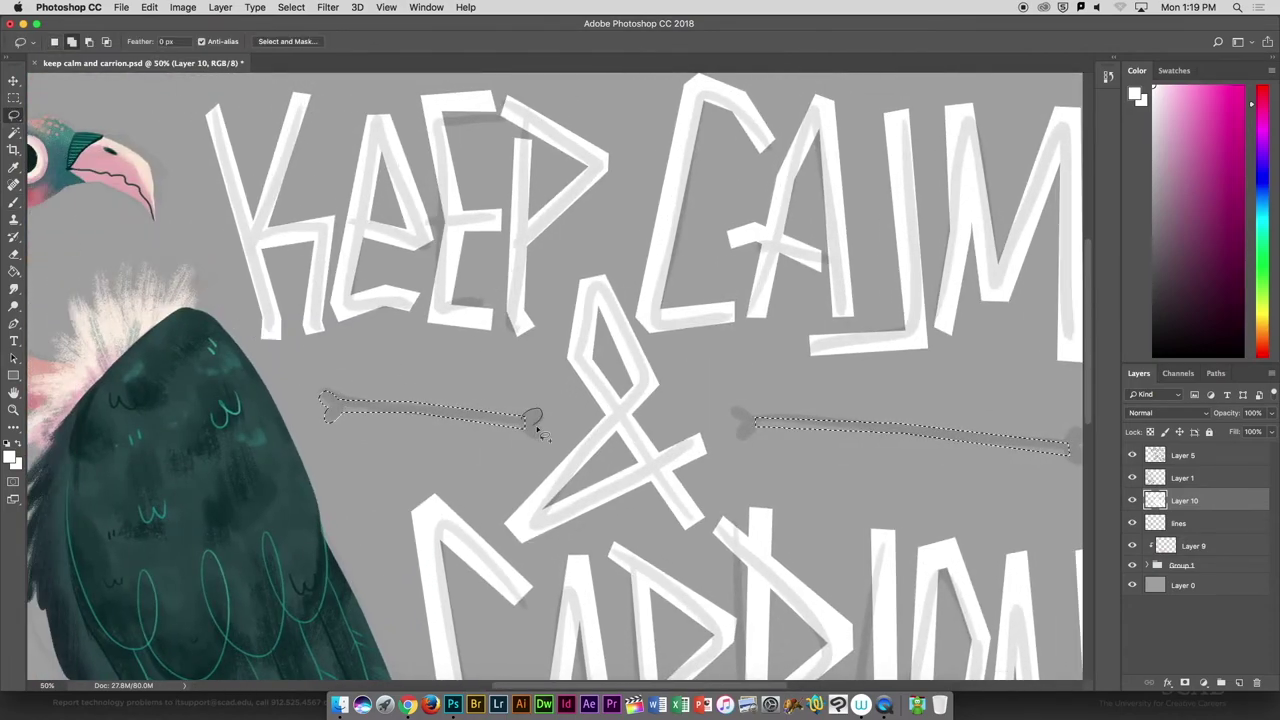
scroll(535, 428, right, 3)
key(g)
click(182, 424)
Select the white lettering layer and zoom out to the whole canvas.
click(590, 430)
key(super+minus)
right_click(1184, 500)
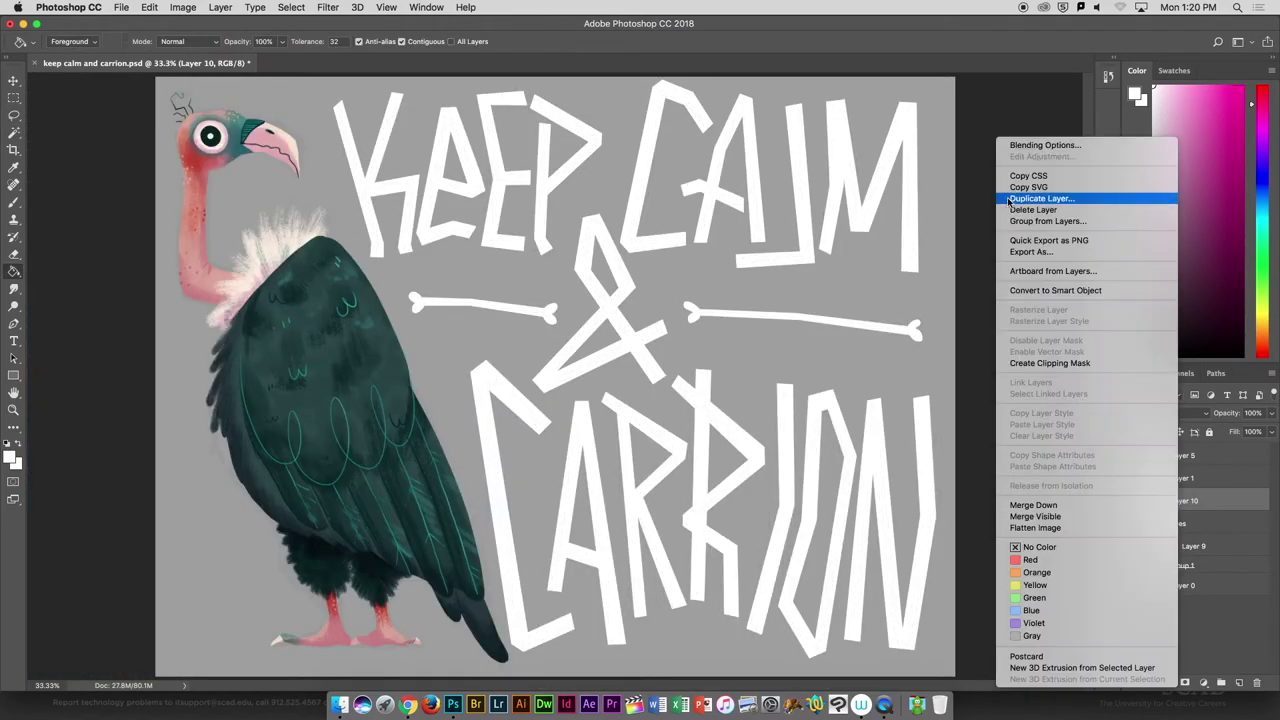
Duplicate the lettering layer, fill the lower copy teal and offset it down-right.
key(Escape)
key(super+j)
key(alt+bracketleft)
key(shift+alt+BackSpace)
key(super+t)
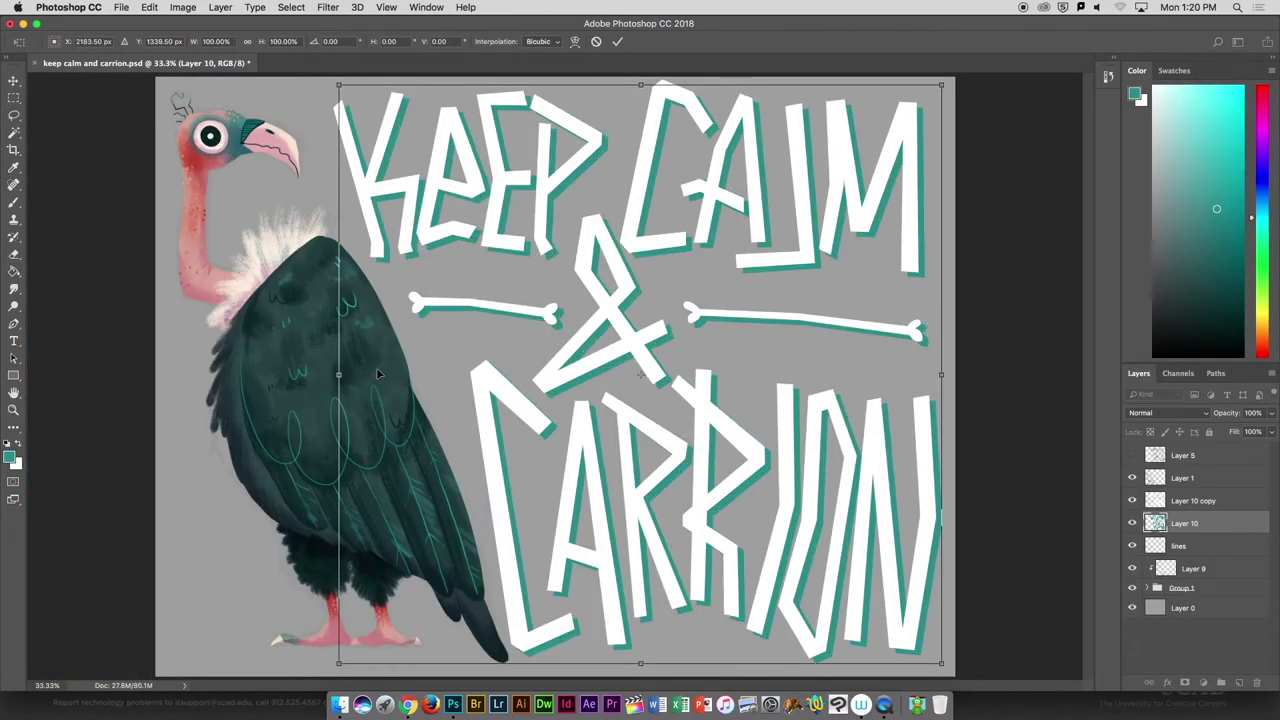
key(Return)
Add a new layer for inner lines and zoom in on KEEP CALM.
key(super+plus)
key(b)
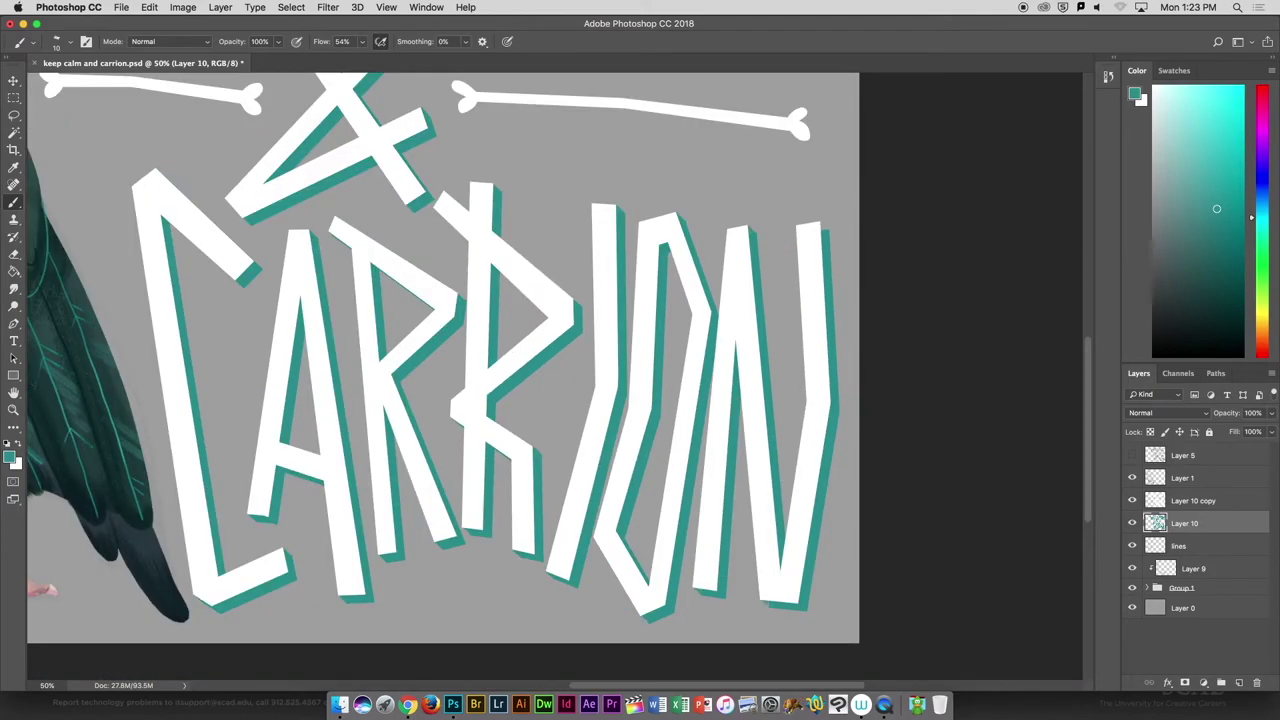
key(super+0)
key(super+shift+alt+n)
key(super+plus)
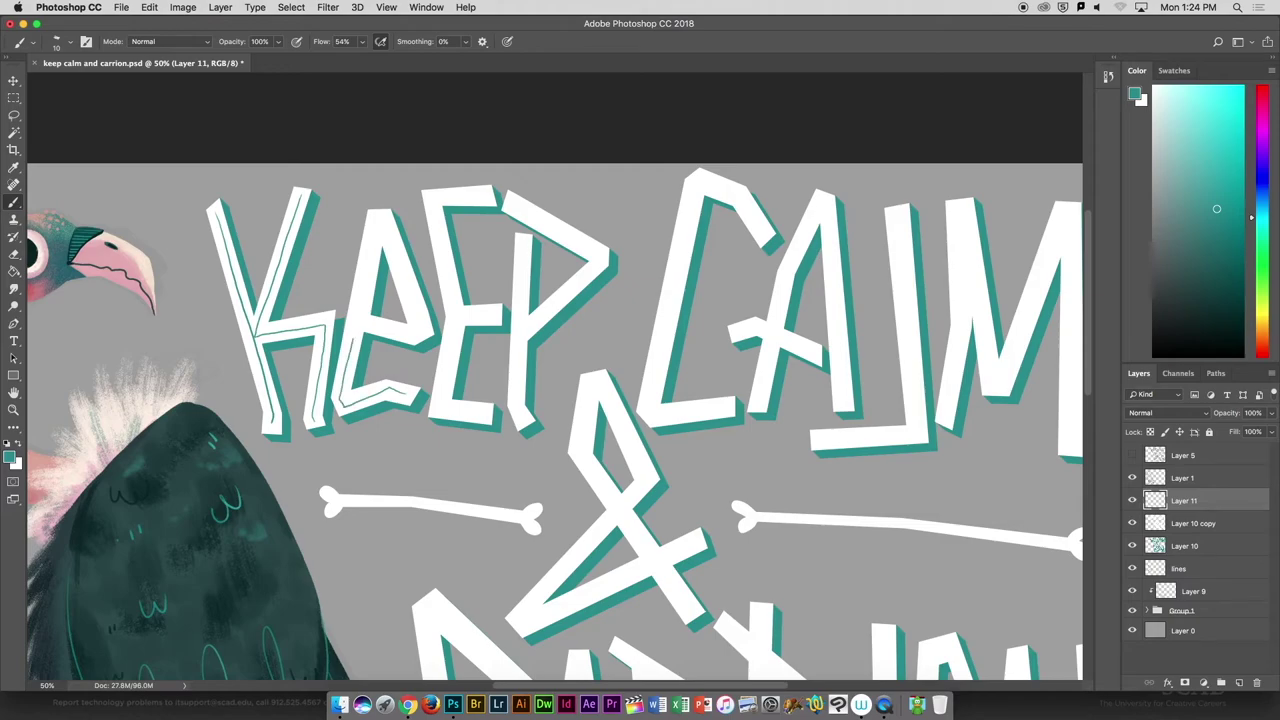
Draw thin inner lines inside the E and the P stem of KEEP.
key(super+0)
key(super+plus)
key(super+plus)
mouse_move(590, 266)
mouse_down()
mouse_move(550, 478)
mouse_move(590, 482)
mouse_up()
drag(560, 383, 600, 383)
drag(624, 308, 626, 488)
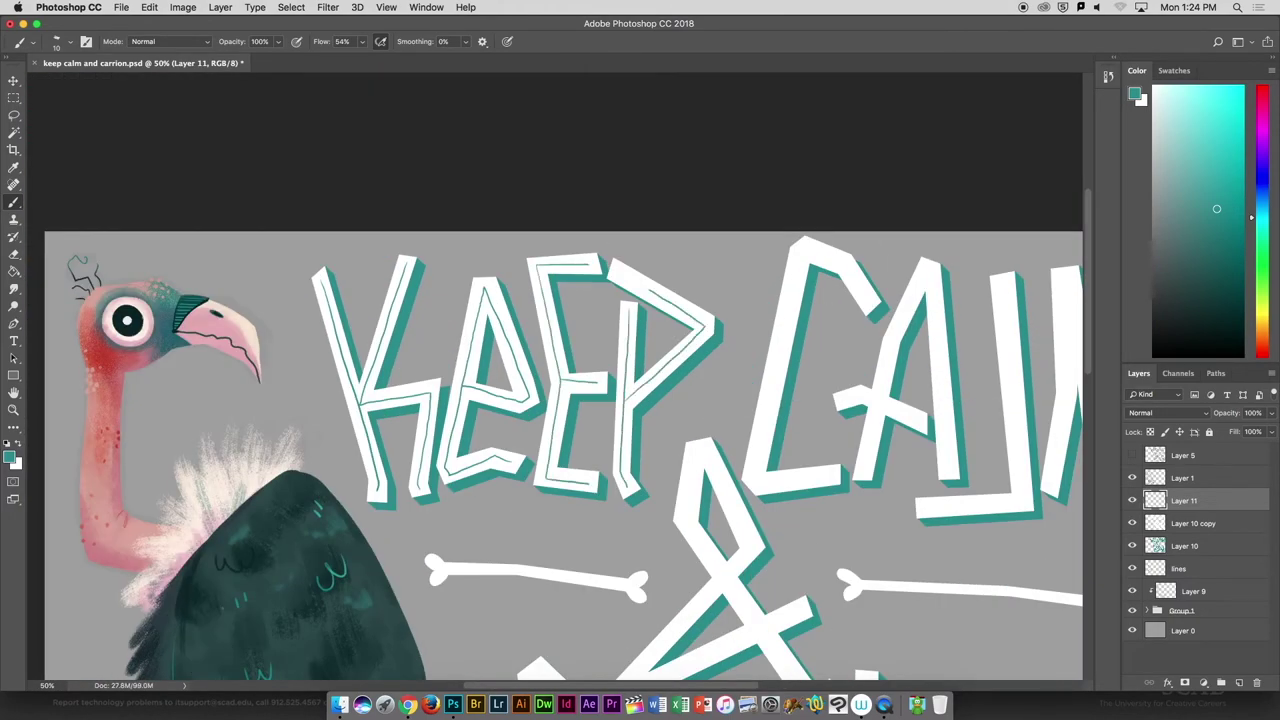
Trace thin inner lines through the C, A, L and M of CALM and the &.
scroll(559, 448, right, 5)
key(l)
key(b)
drag(650, 236, 688, 463)
key(ctrl+z)
drag(800, 456, 746, 326)
drag(776, 406, 700, 383)
mouse_move(866, 268)
mouse_down()
mouse_move(868, 484)
mouse_move(617, 496)
mouse_up()
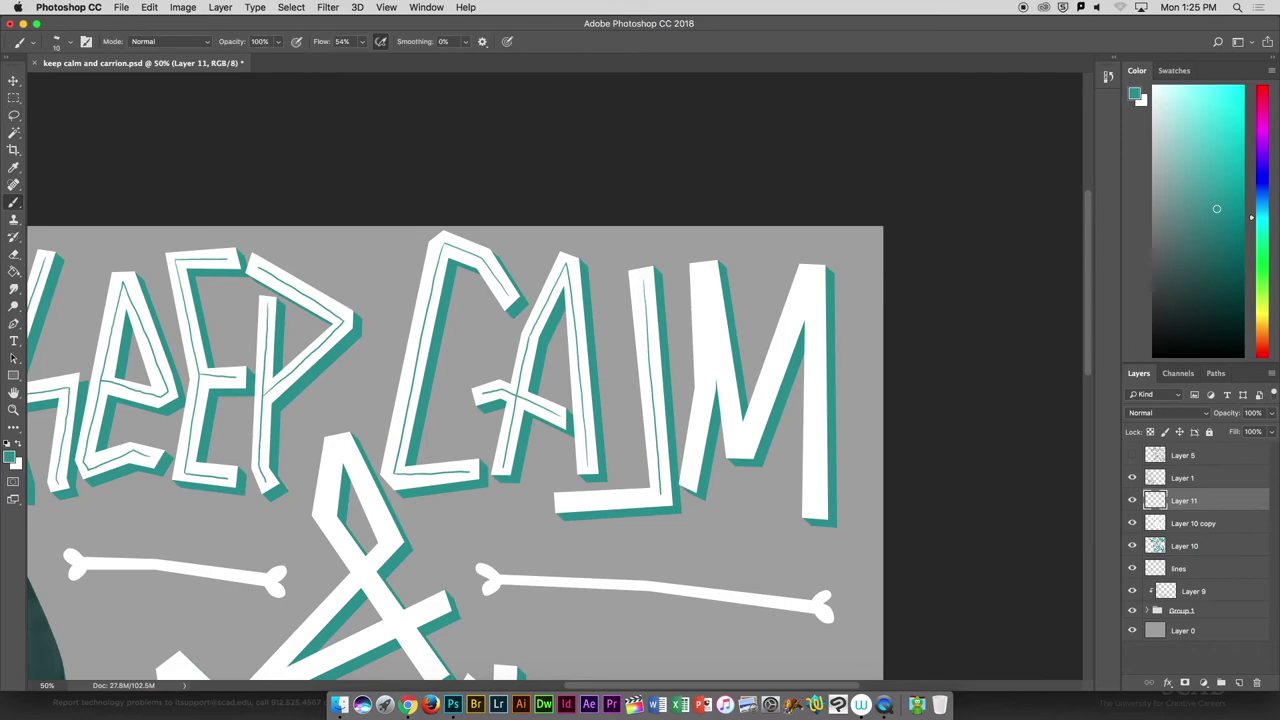
mouse_move(698, 276)
mouse_down()
mouse_move(742, 450)
mouse_move(814, 510)
mouse_up()
scroll(194, 597, down, 3)
scroll(194, 597, left, 4)
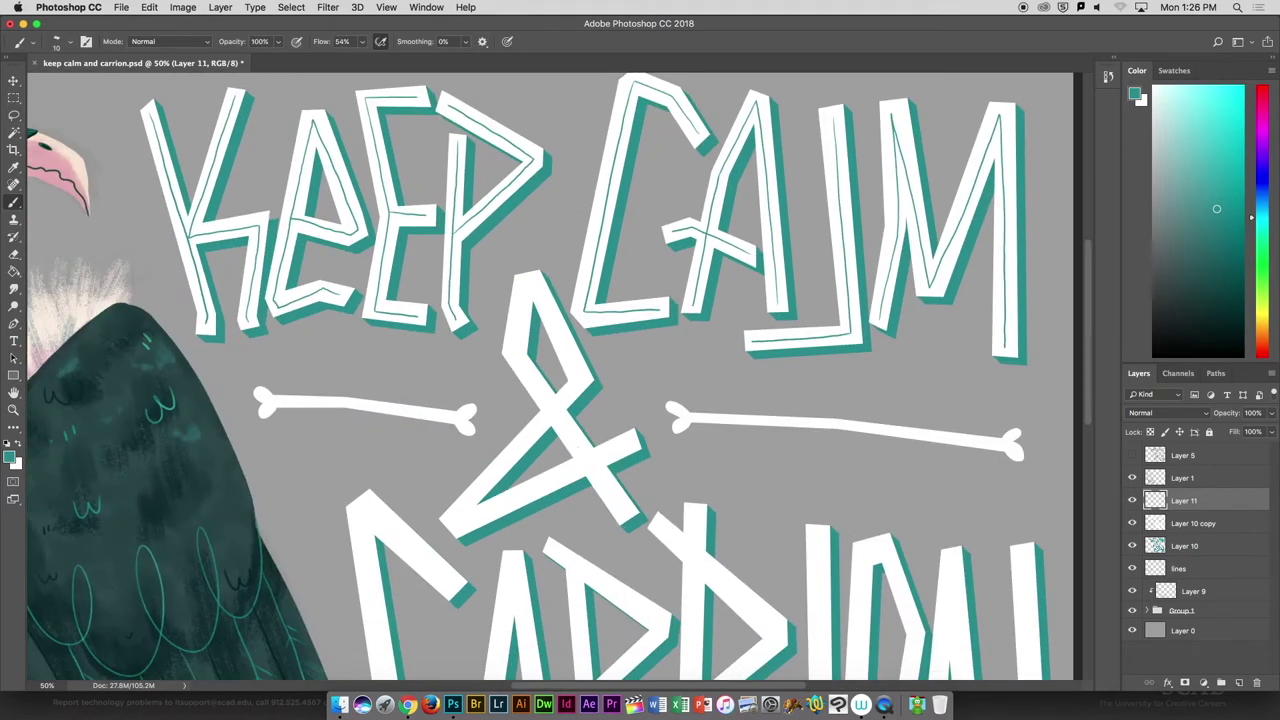
drag(514, 354, 622, 510)
Tilt the canvas view about 20° and line the C and A of CARRION.
key(r)
mouse_move(400, 632)
mouse_down()
mouse_move(219, 644)
mouse_move(320, 655)
mouse_up()
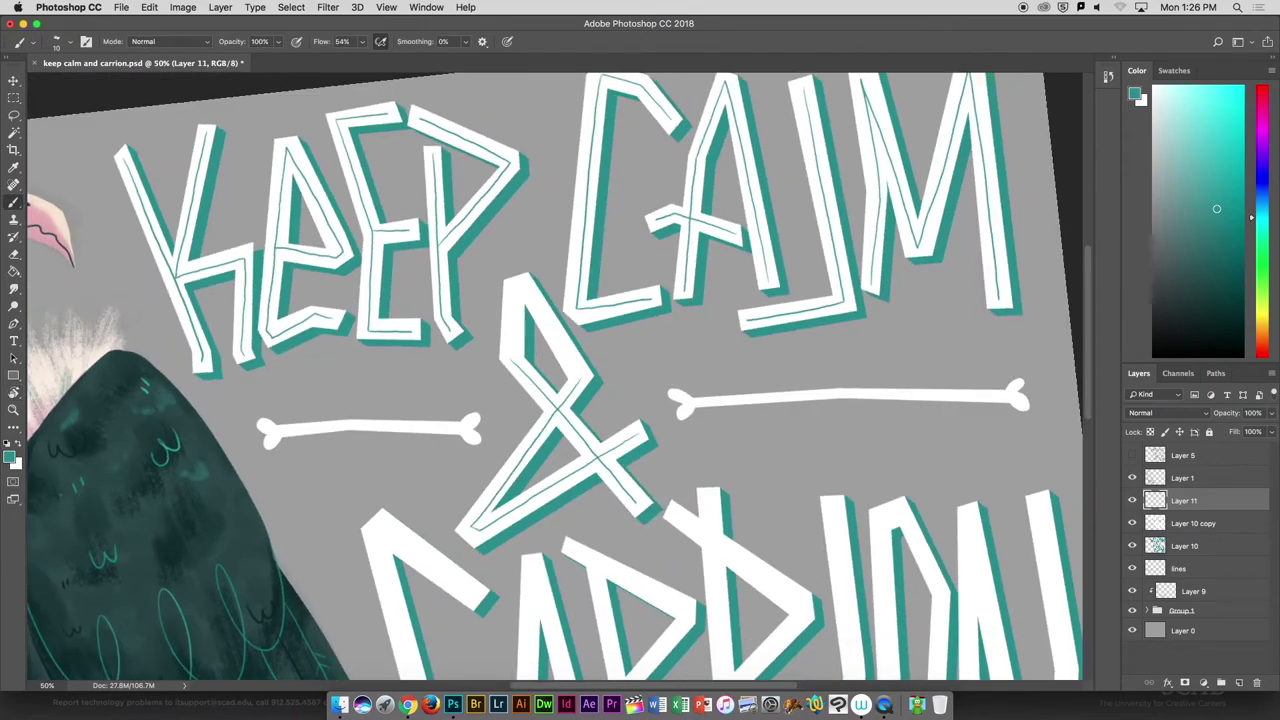
scroll(510, 374, down, 5)
drag(482, 298, 462, 540)
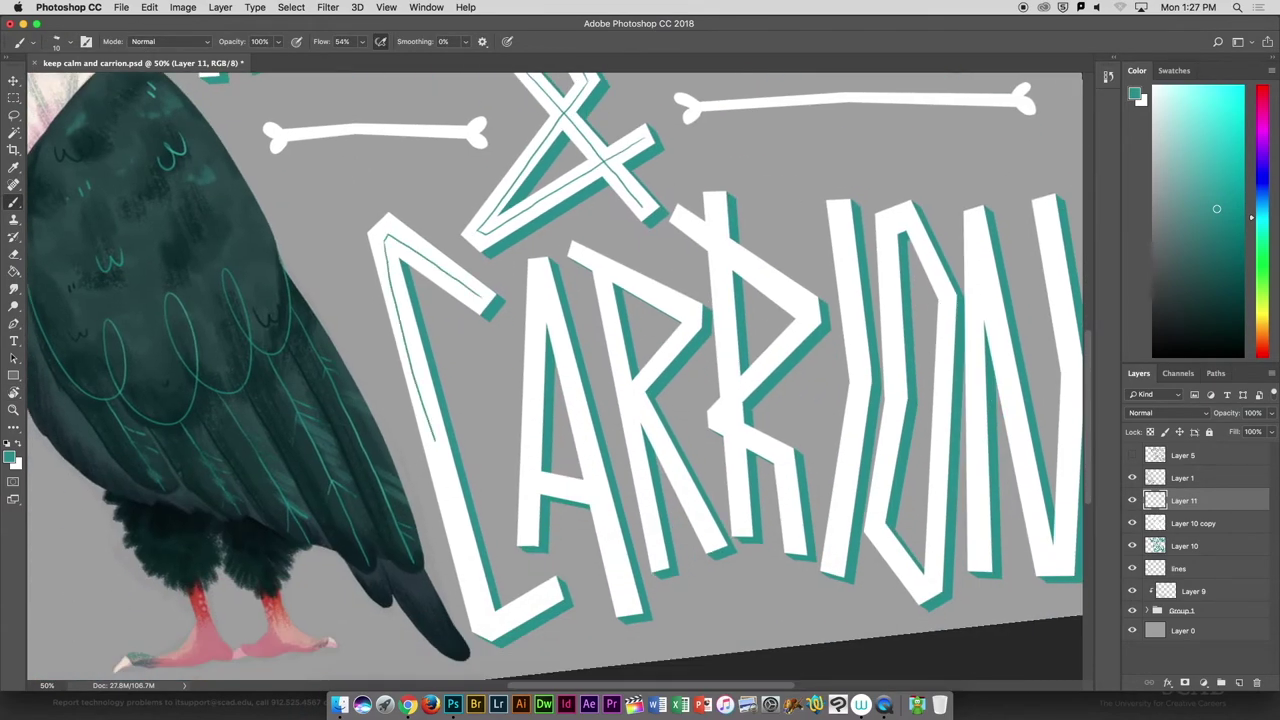
drag(398, 232, 466, 604)
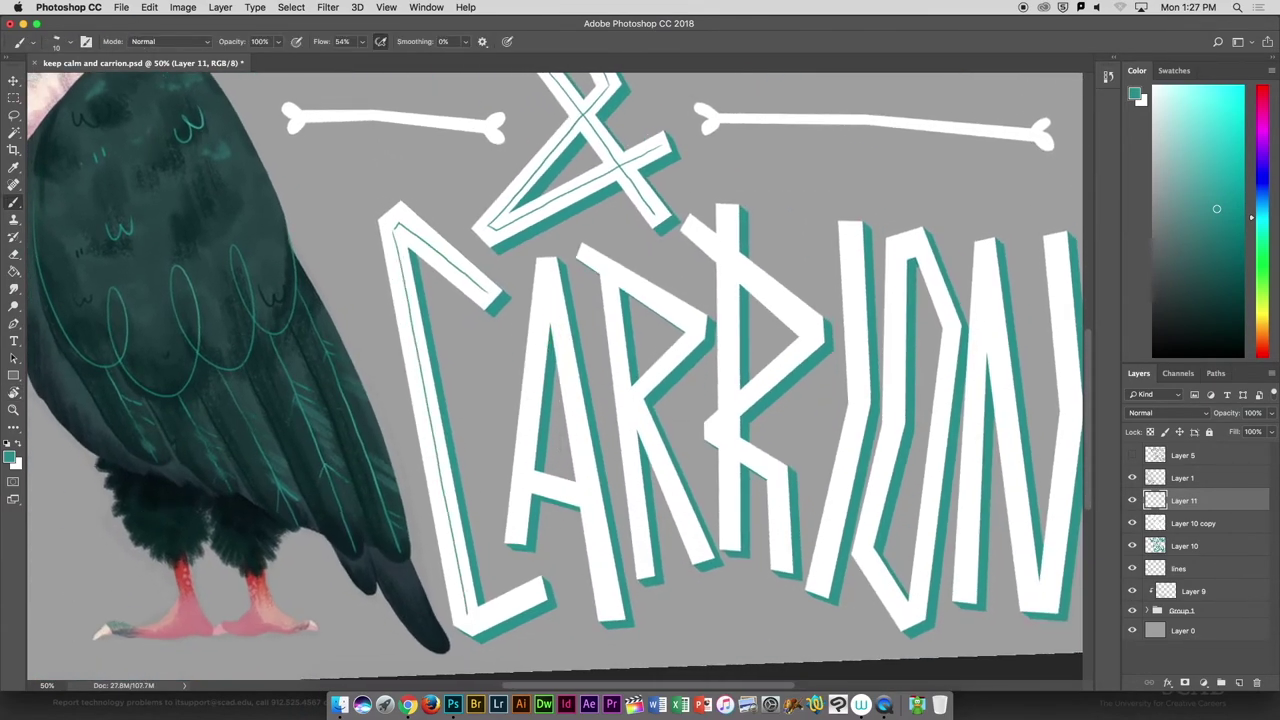
mouse_move(544, 270)
mouse_down()
mouse_move(520, 532)
mouse_move(606, 602)
mouse_up()
drag(526, 490, 590, 490)
Line the stems, tops, bowl and leg of both R's in CARRION.
scroll(550, 380, right, 5)
mouse_move(416, 242)
mouse_down()
mouse_move(476, 280)
mouse_move(445, 545)
mouse_up()
drag(478, 412, 534, 546)
drag(563, 206, 563, 532)
drag(526, 218, 590, 380)
drag(644, 330, 548, 416)
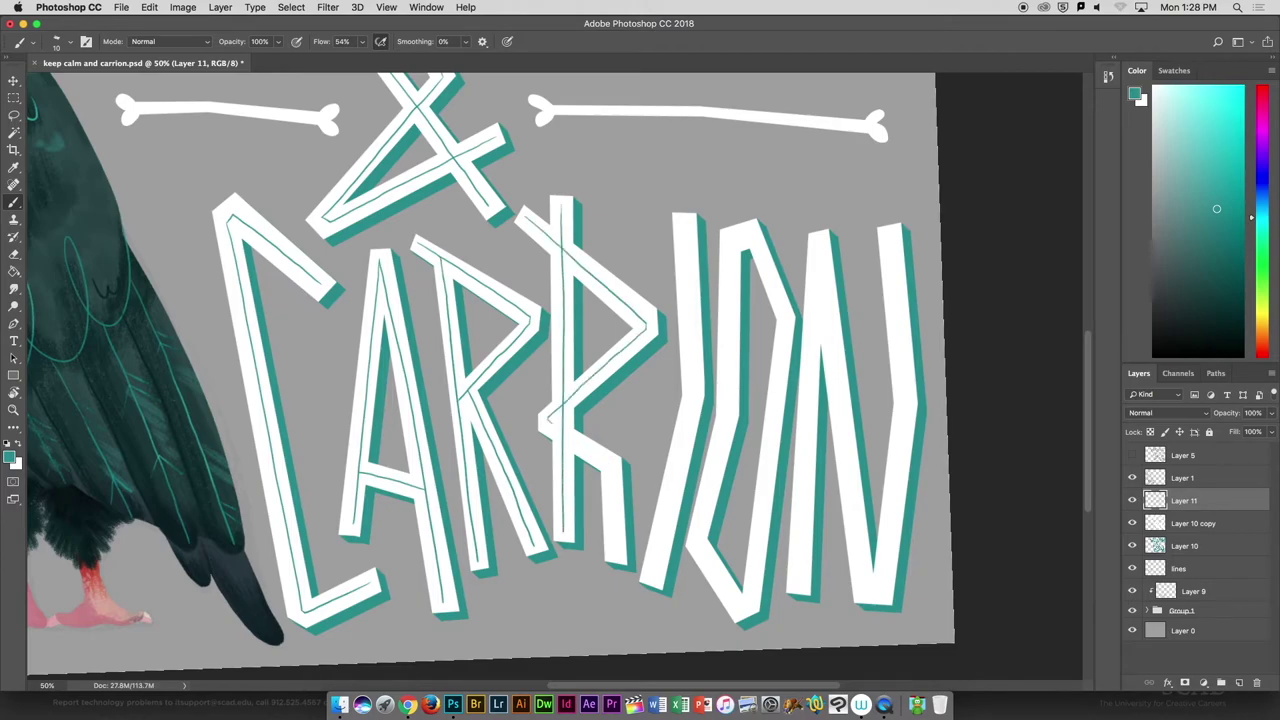
Line the I, O and N of CARRION, then zoom out to the whole poster.
drag(688, 224, 660, 578)
drag(756, 234, 752, 604)
drag(750, 232, 700, 544)
drag(822, 252, 788, 590)
drag(826, 290, 862, 606)
drag(906, 244, 896, 410)
key(ctrl+minus)
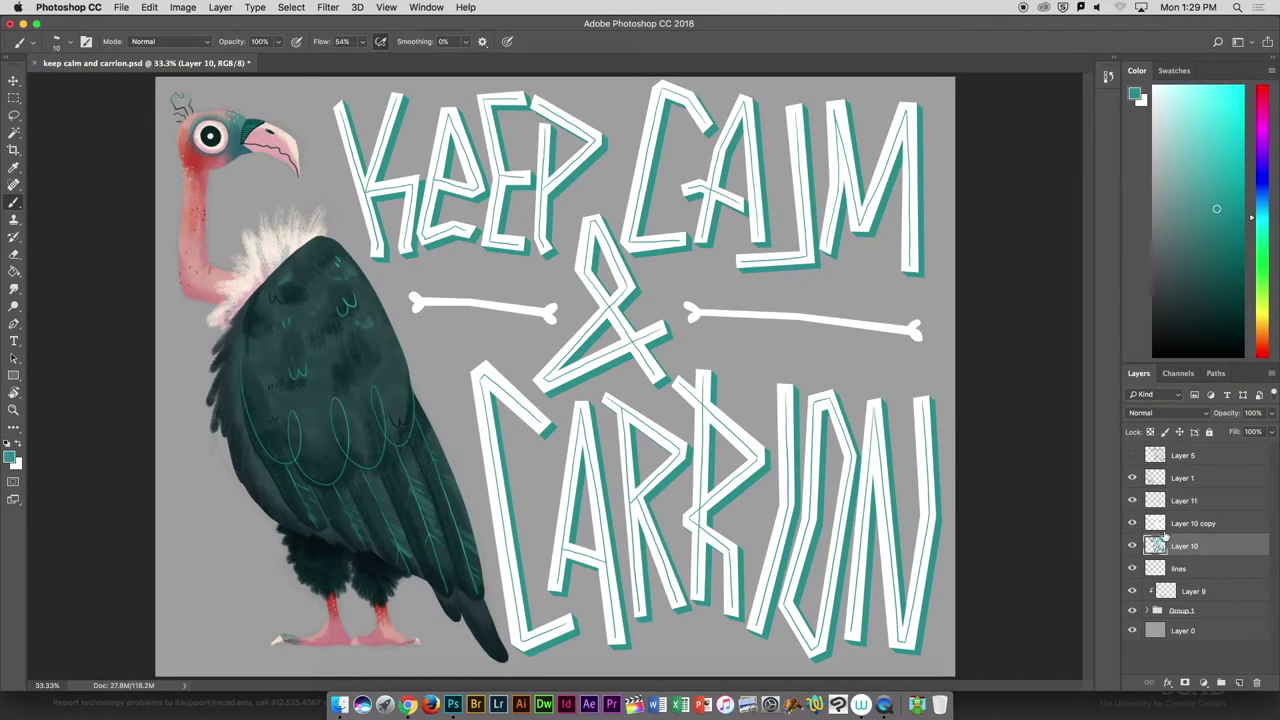
Select the teal shadow layer, choose the Gouache brush and a dark green painting colour.
alt+click(214, 128)
click(57, 41)
double_click(116, 130)
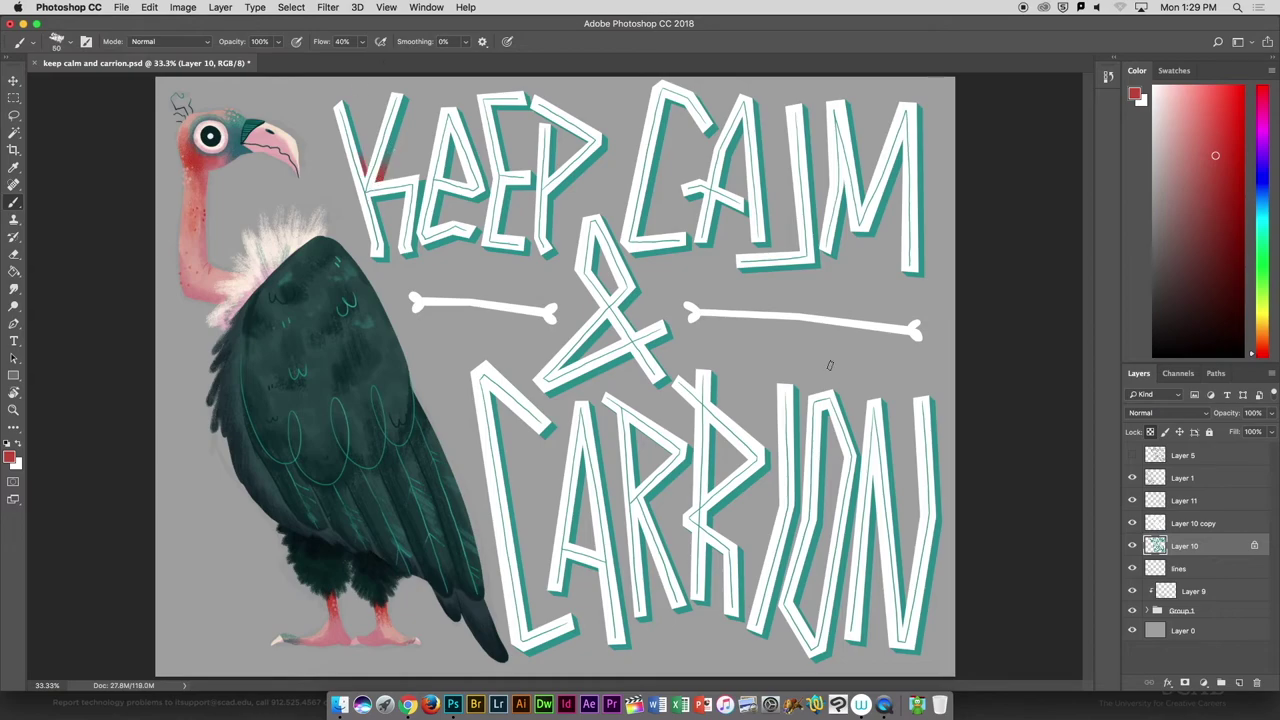
alt+click(540, 190)
alt+click(199, 145)
key(ctrl+z)
alt+click(472, 145)
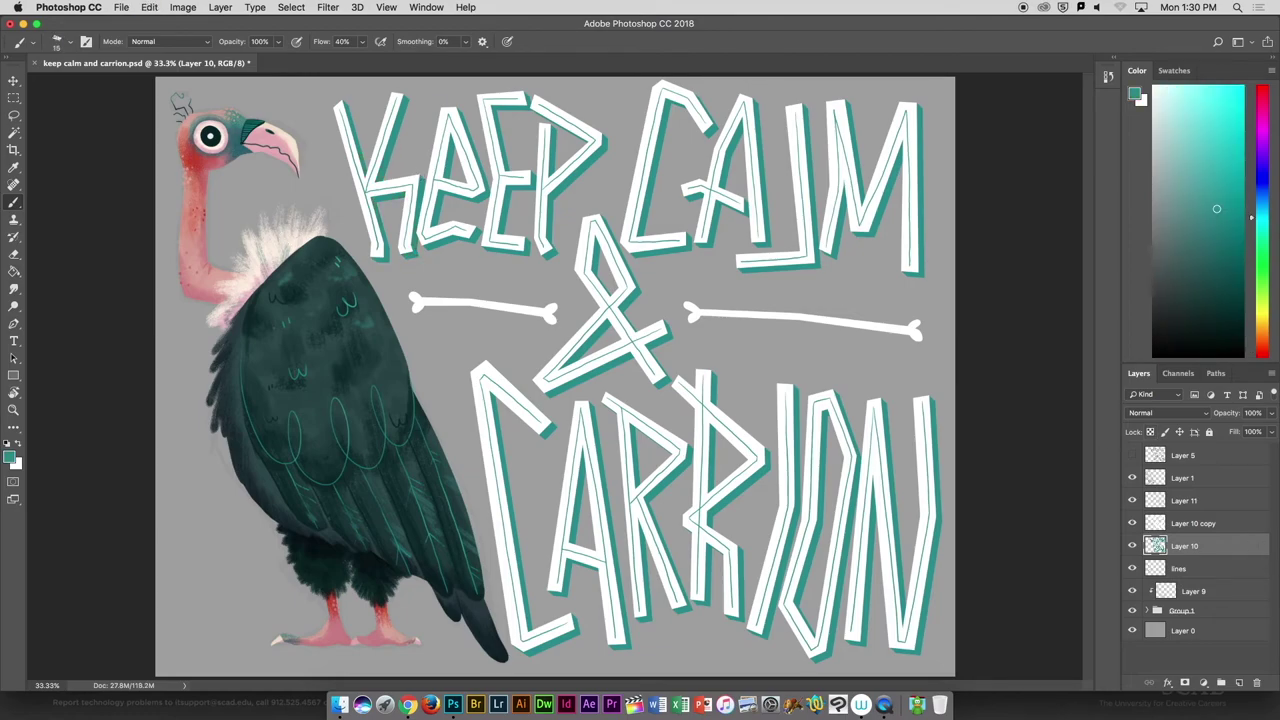
On a new layer clipped to the shadows, darken shadow edges on the K, C, J and N.
key(ctrl+alt+shift+n)
alt+click(417, 402)
drag(380, 197, 378, 145)
key(bracketright)
key(bracketright)
key(bracketright)
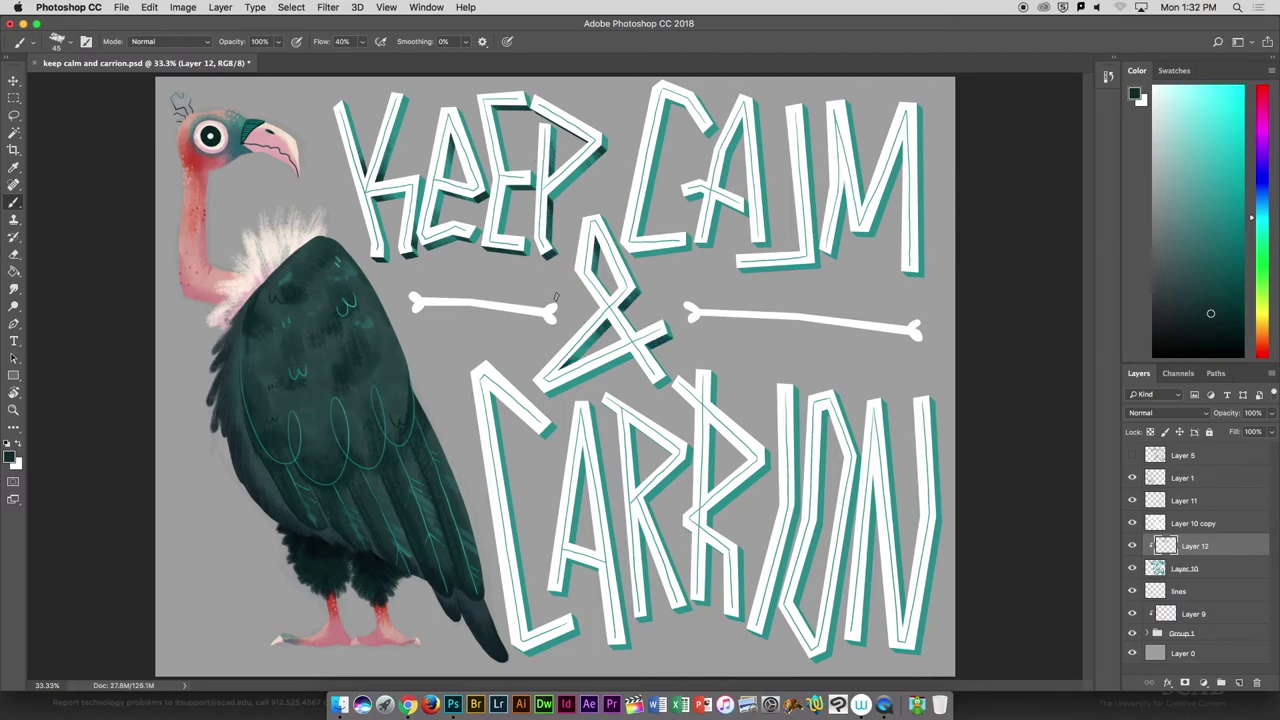
drag(670, 95, 705, 130)
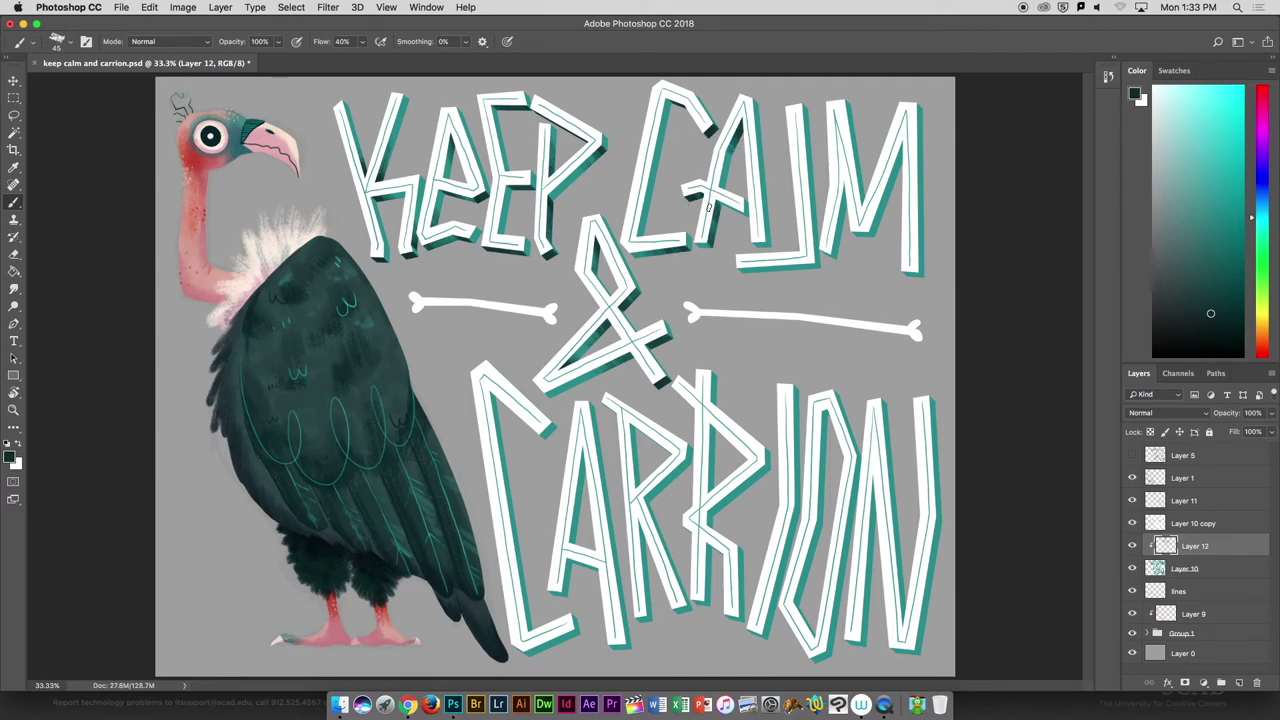
drag(740, 269, 802, 269)
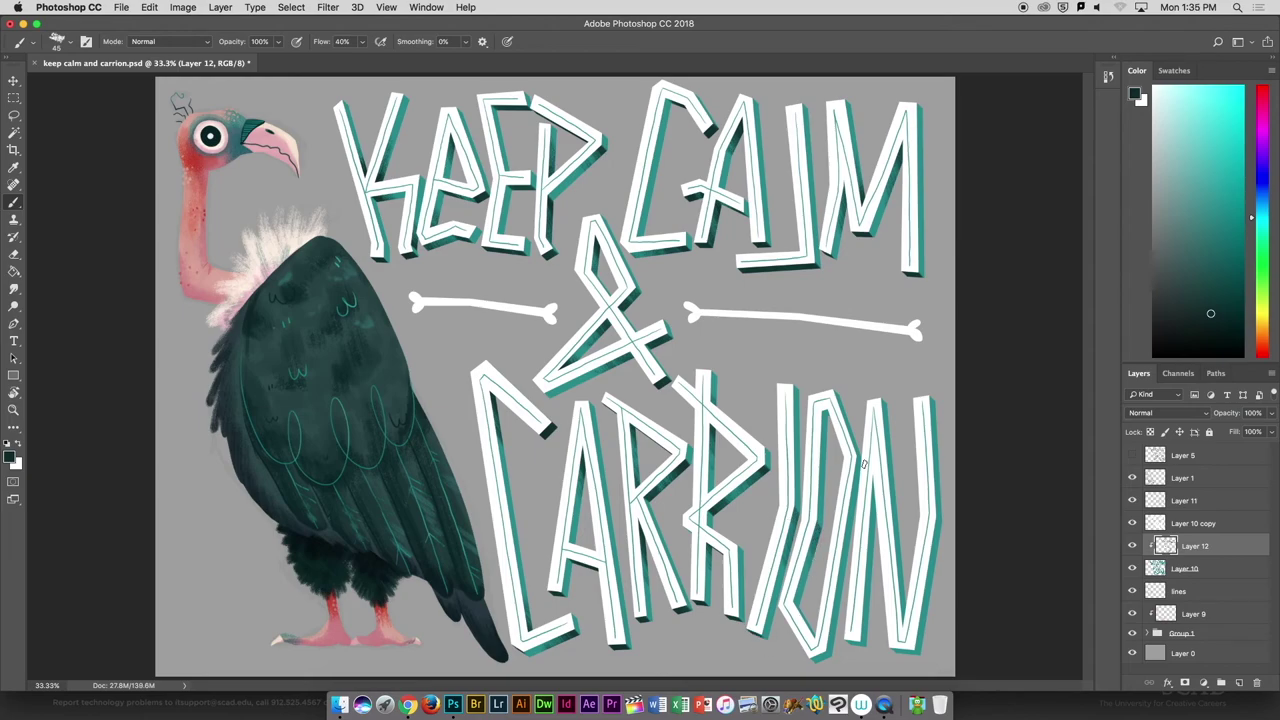
drag(873, 478, 872, 552)
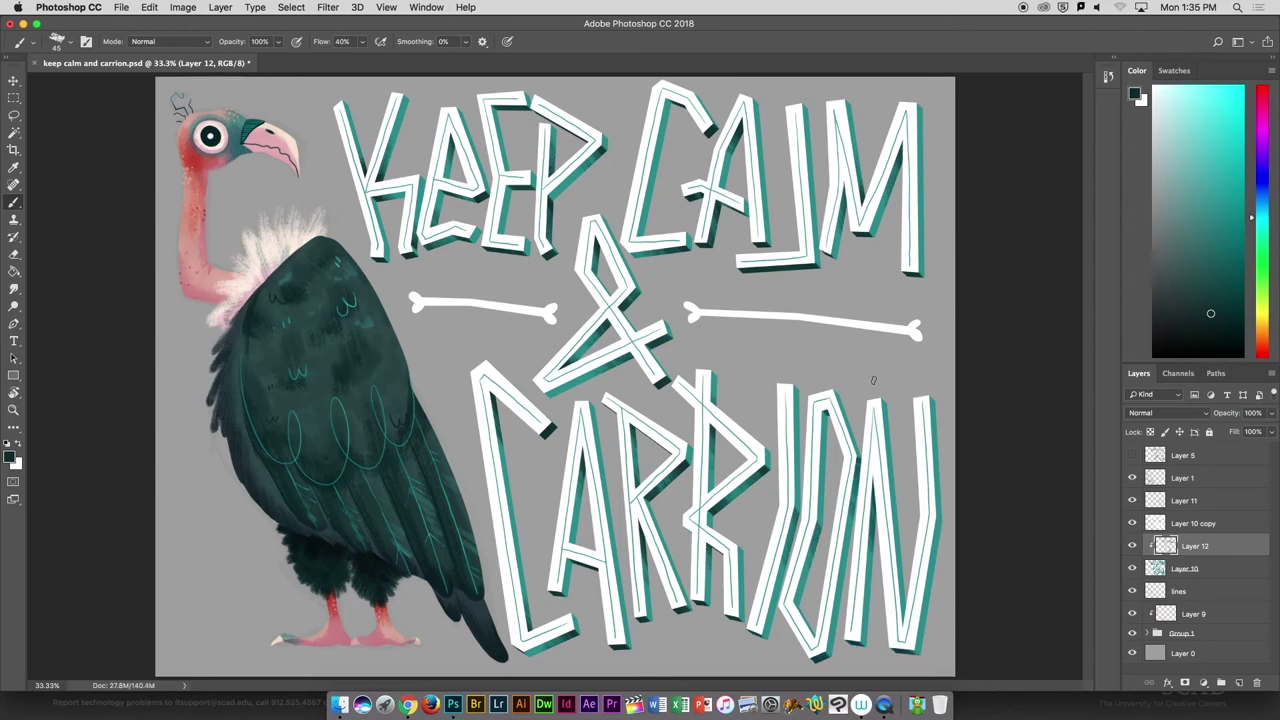
Colorize the grey background layer to a muted teal (Hue 180, Saturation 25) and save.
click(1183, 653)
key(ctrl+u)
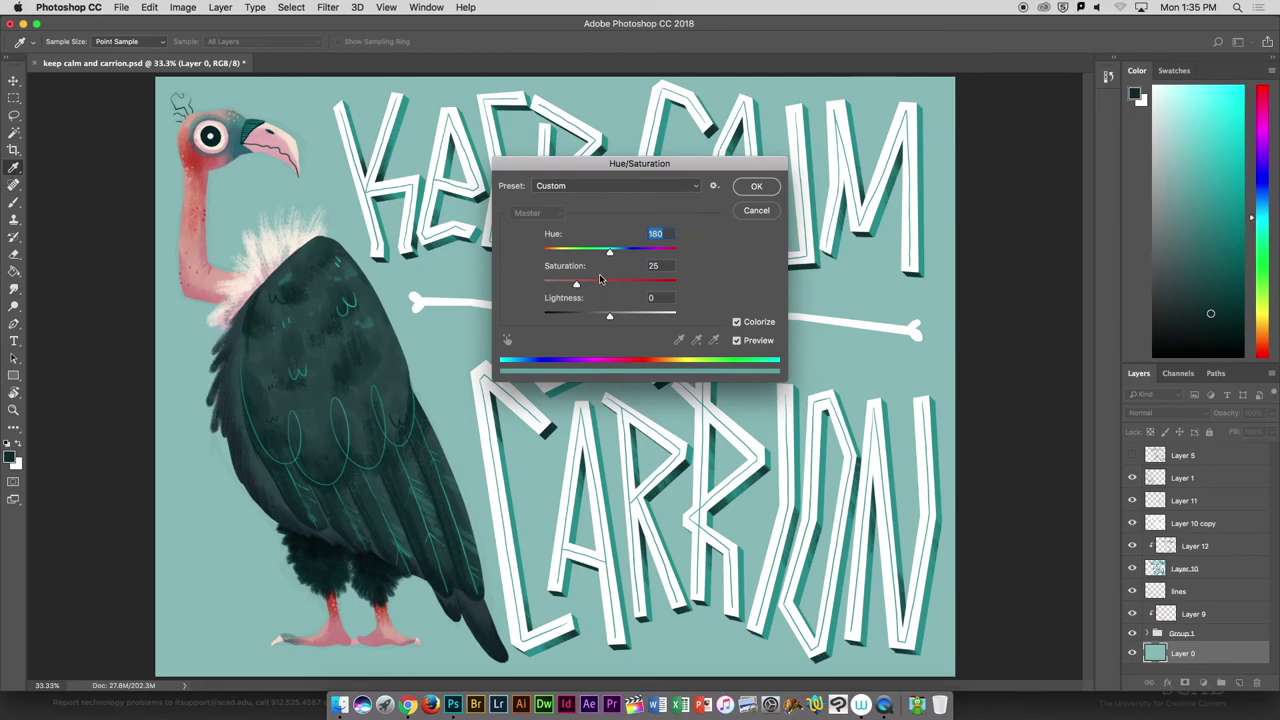
key(Return)
key(ctrl+u)
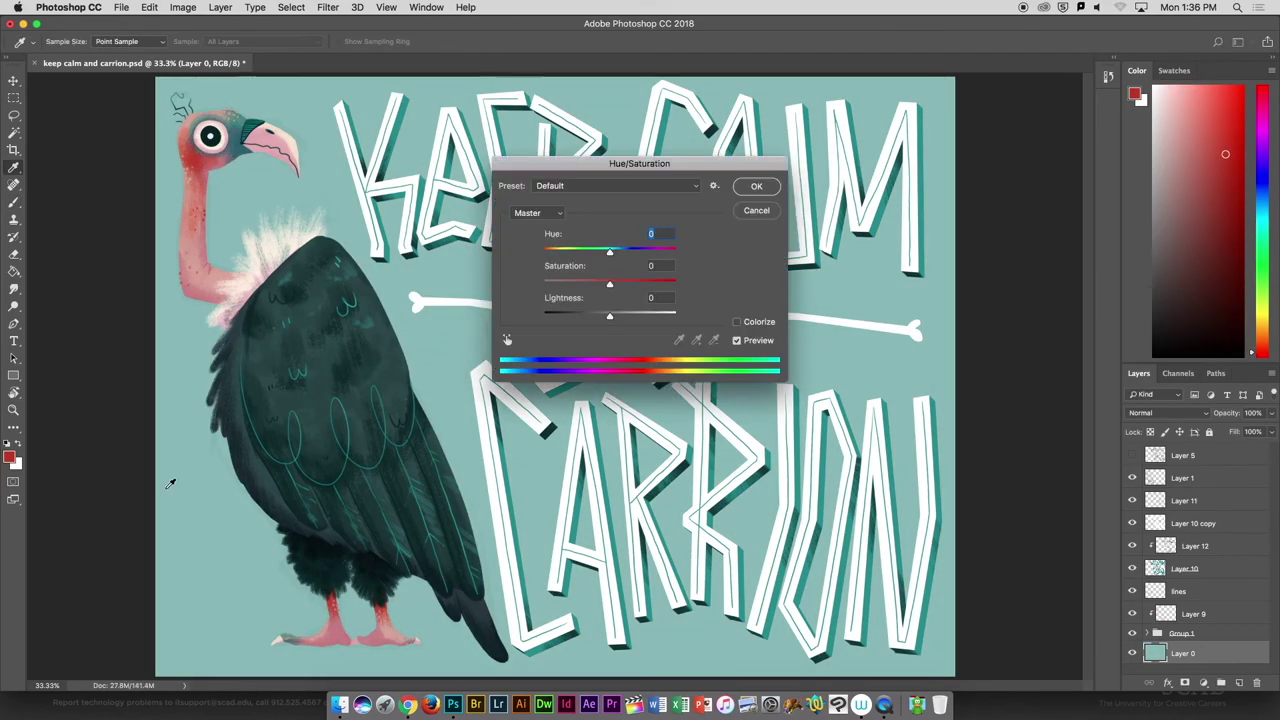
key(Return)
key(ctrl+s)
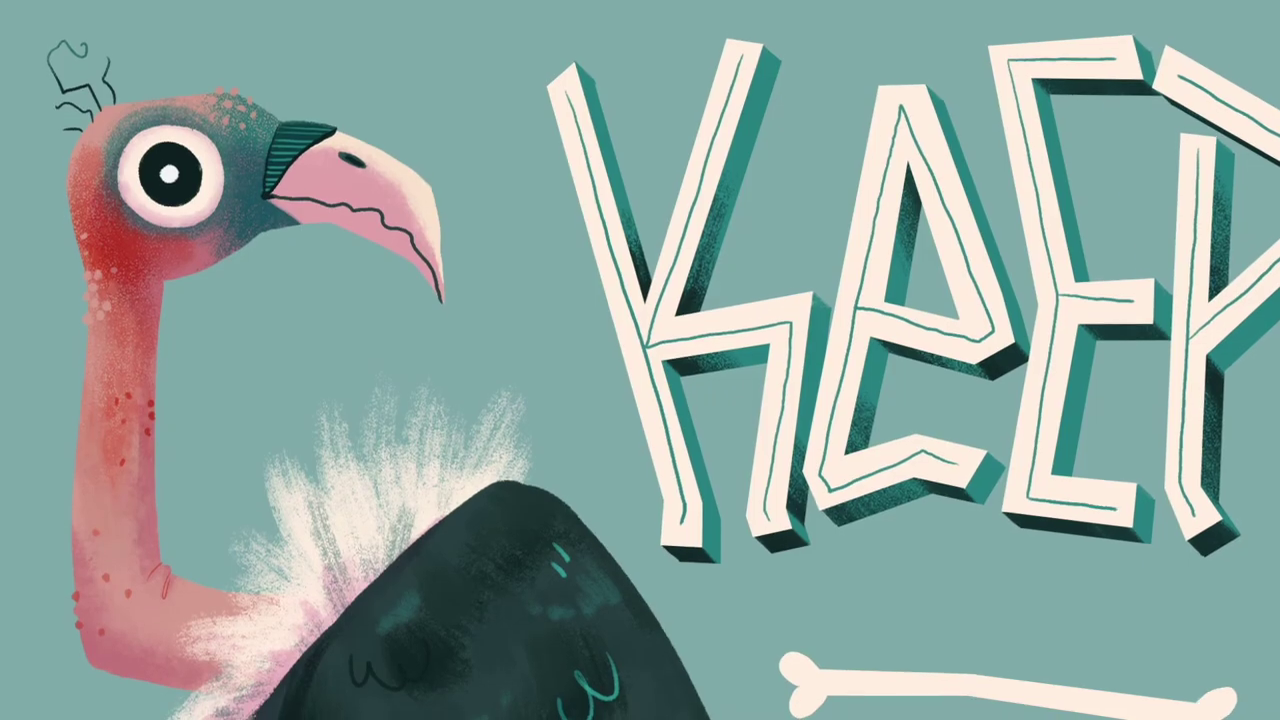